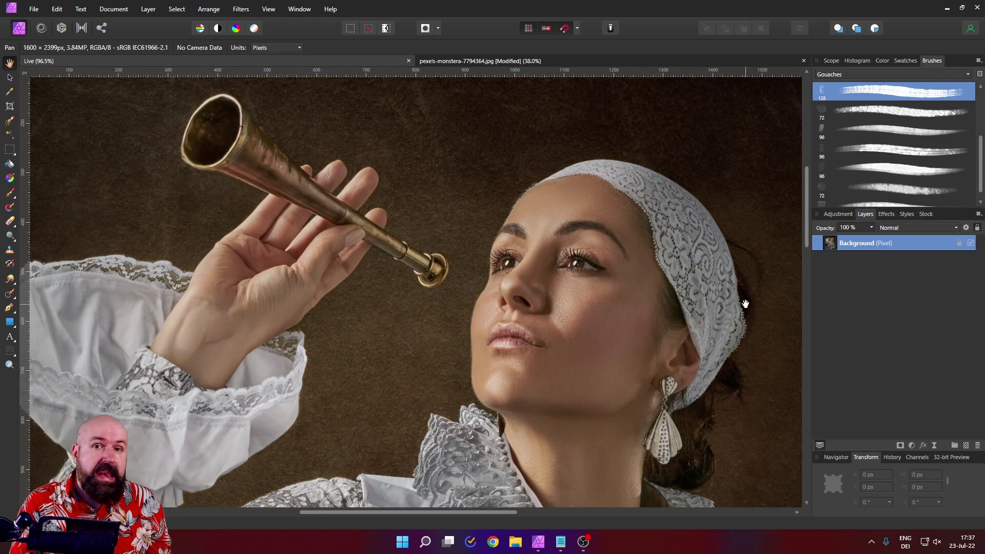
# - Duplicate the Background layer and apply a 3.4 px Median Blur to the top copy
pyautogui.rightClick(829, 242)
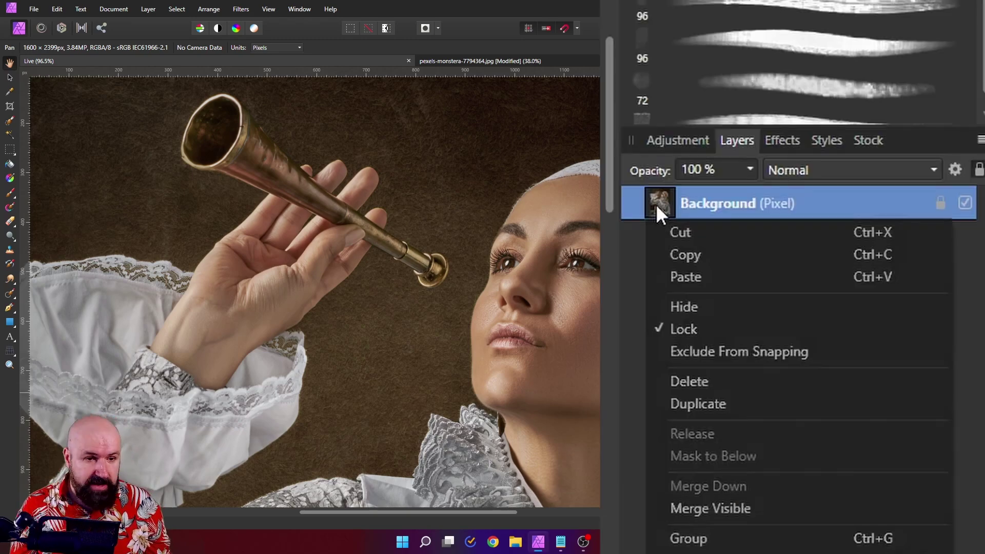
pyautogui.click(865, 334)
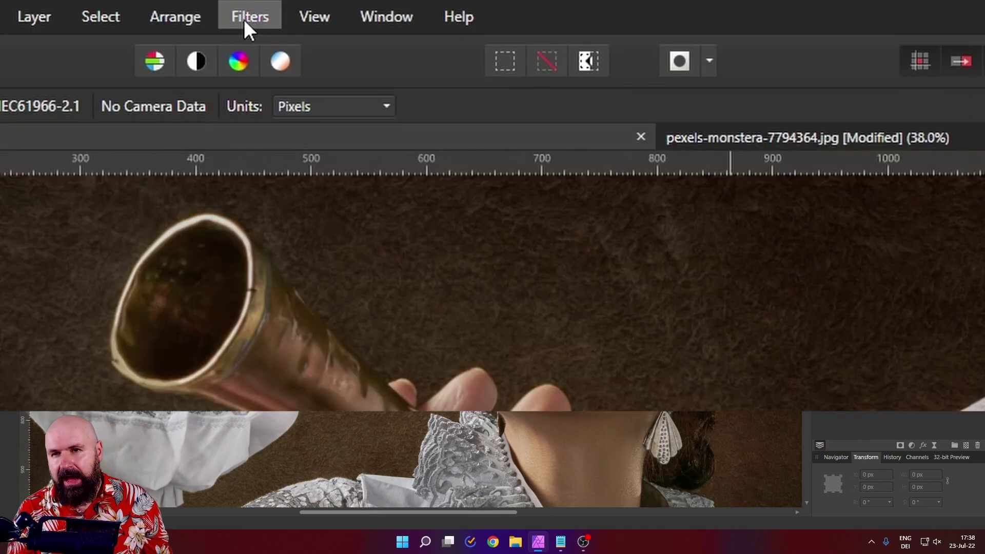
pyautogui.click(240, 10)
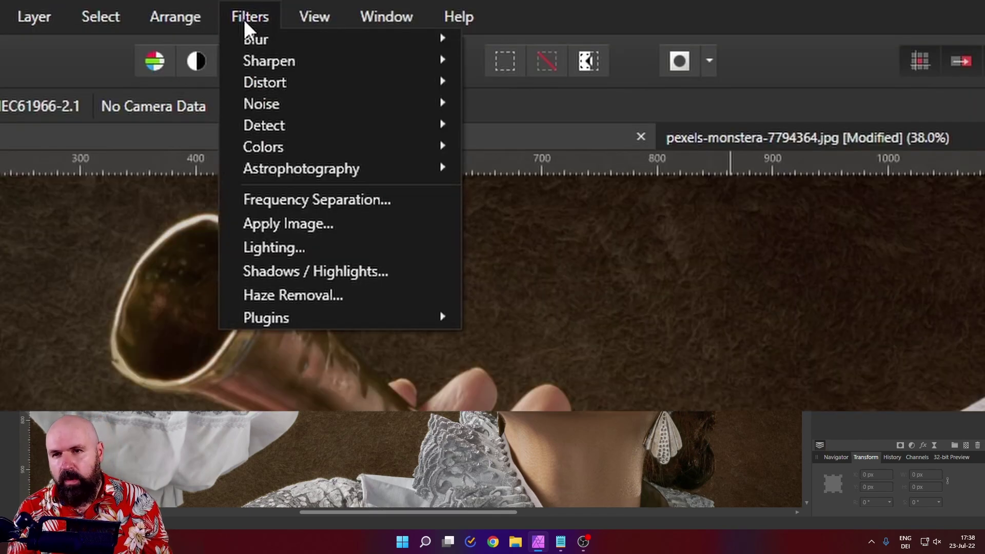
pyautogui.moveTo(255, 48)
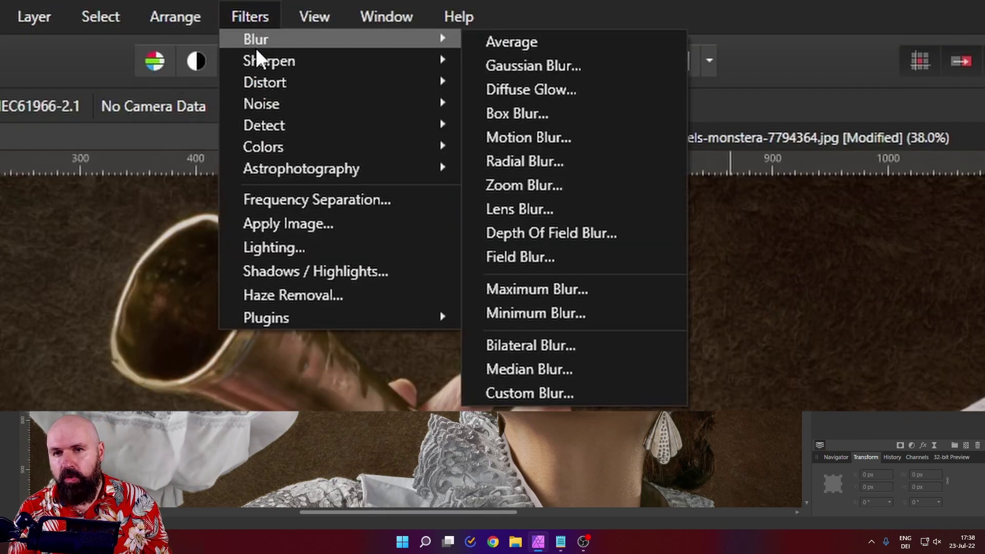
pyautogui.click(620, 362)
pyautogui.moveTo(793, 314); pyautogui.dragTo(806, 316)
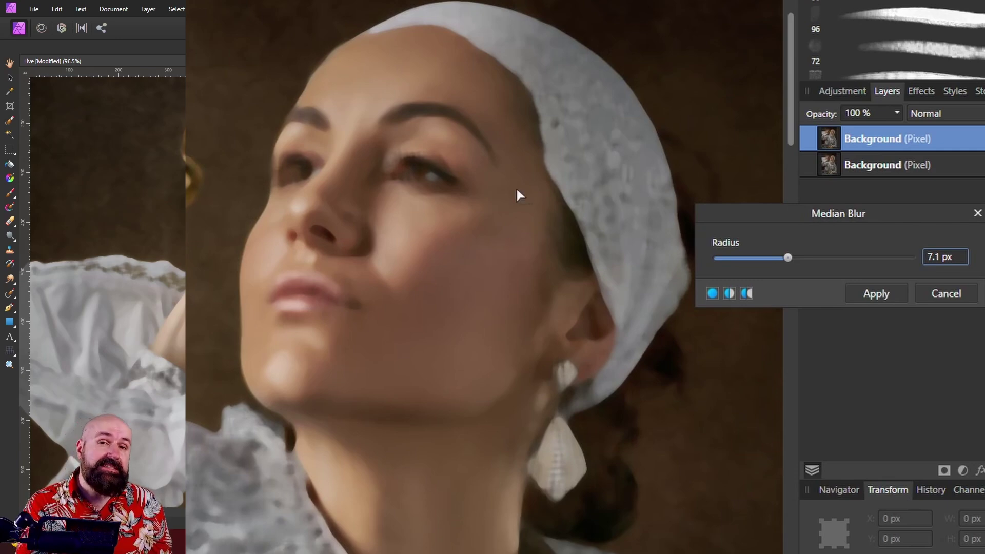
pyautogui.click(815, 258)
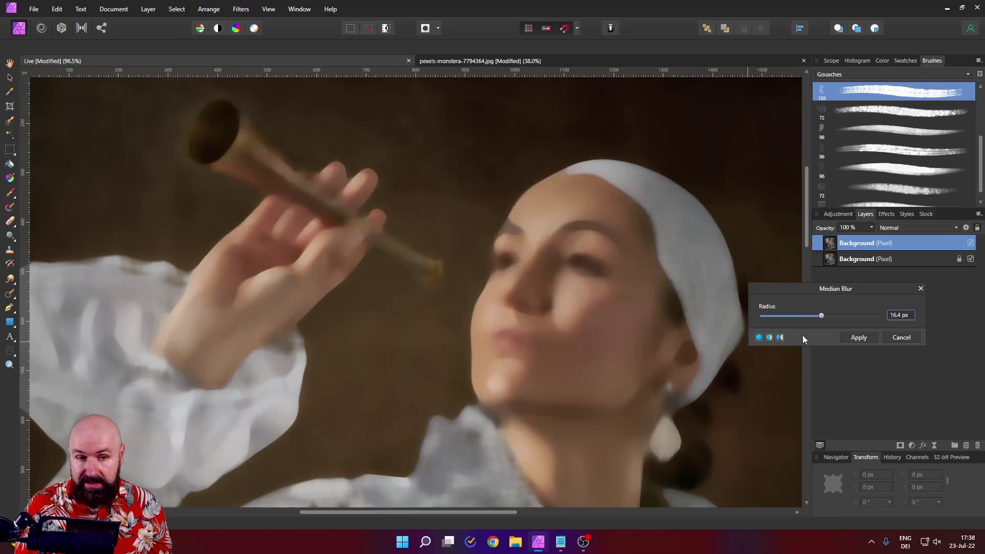
pyautogui.moveTo(792, 319); pyautogui.dragTo(844, 314)
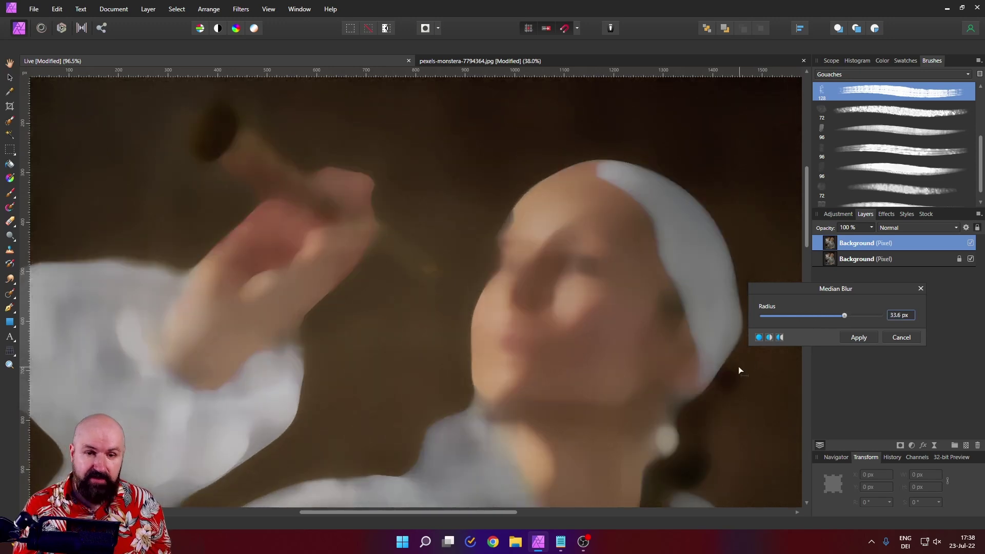
pyautogui.click(795, 316)
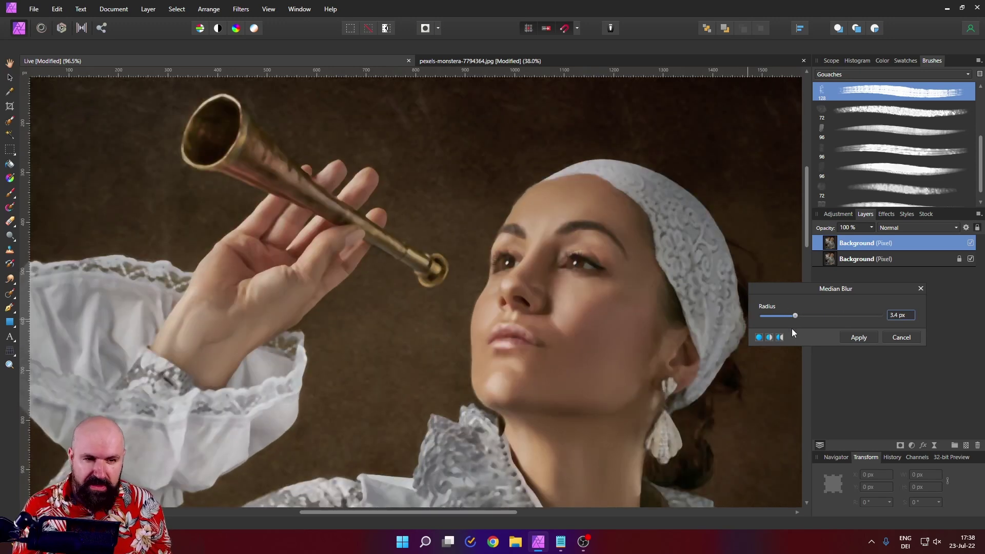
pyautogui.click(858, 338)
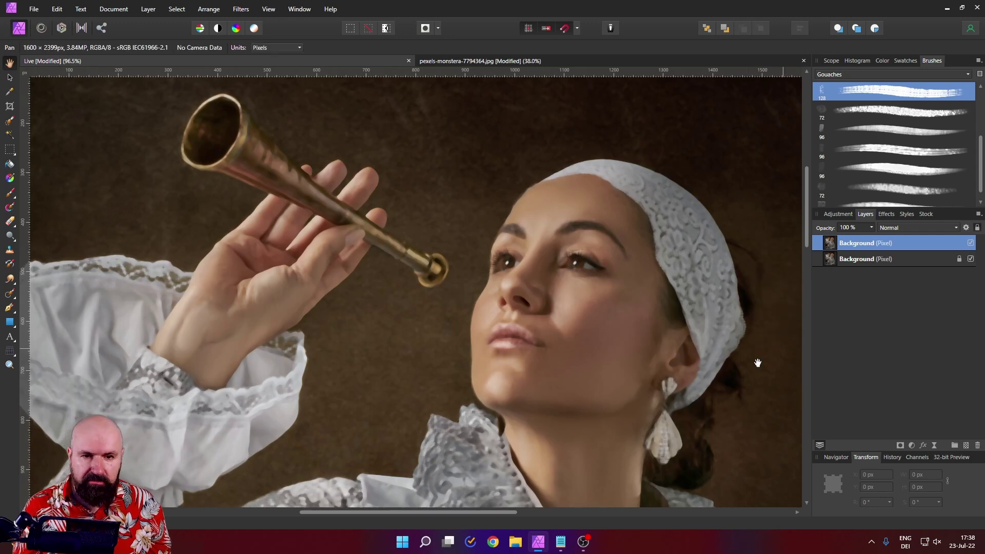
# - Duplicate the original bottom Background layer and move the copy to the top of the stack
pyautogui.click(836, 260)
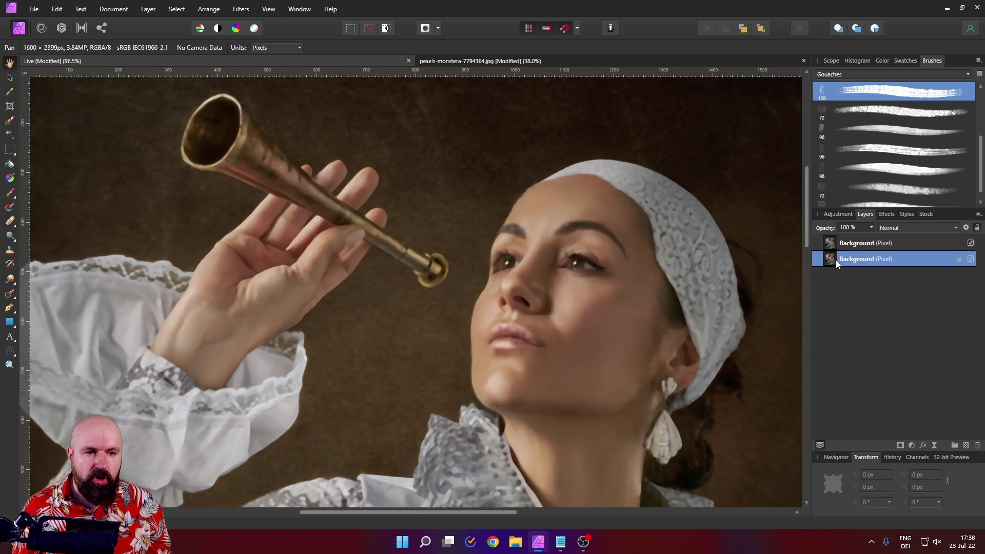
pyautogui.rightClick(836, 260)
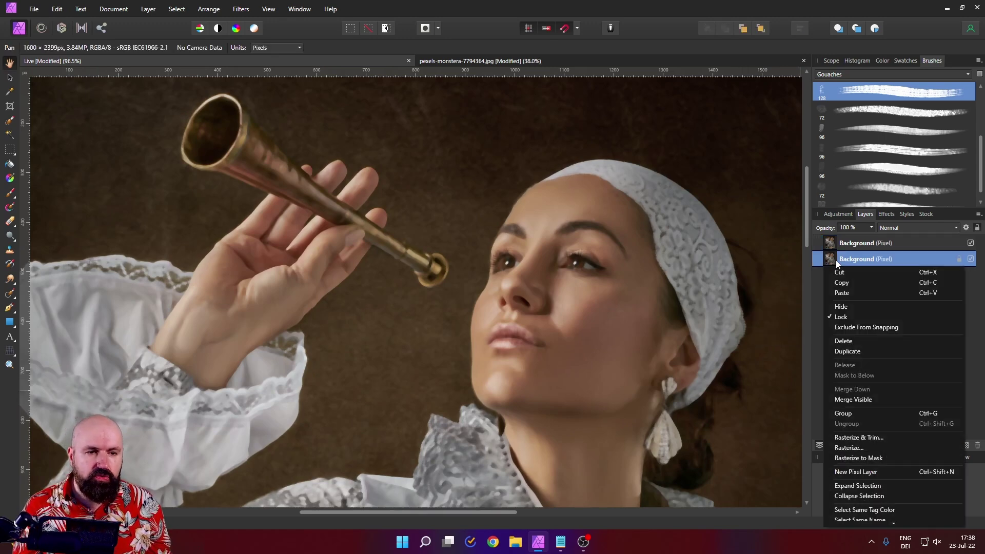
pyautogui.click(847, 352)
pyautogui.moveTo(831, 261); pyautogui.dragTo(826, 231)
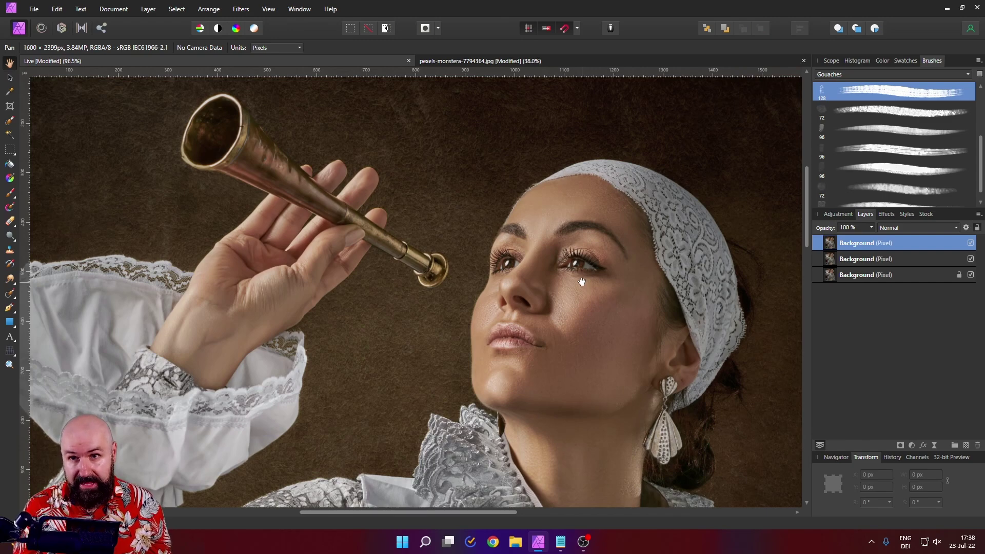
# - Apply a heavy 13.7 px Median Blur to the new top copy
pyautogui.click(241, 9)
pyautogui.moveTo(247, 32)
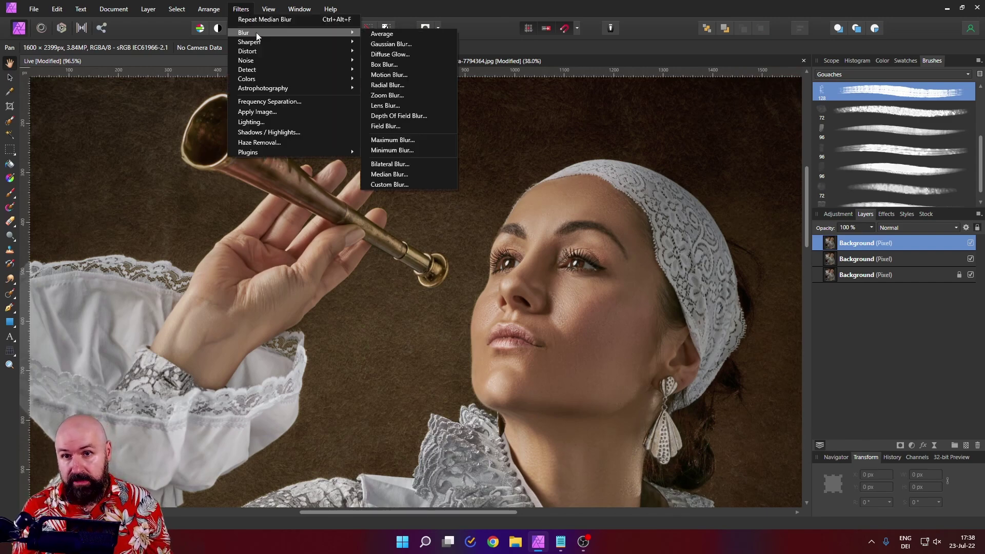
pyautogui.click(411, 176)
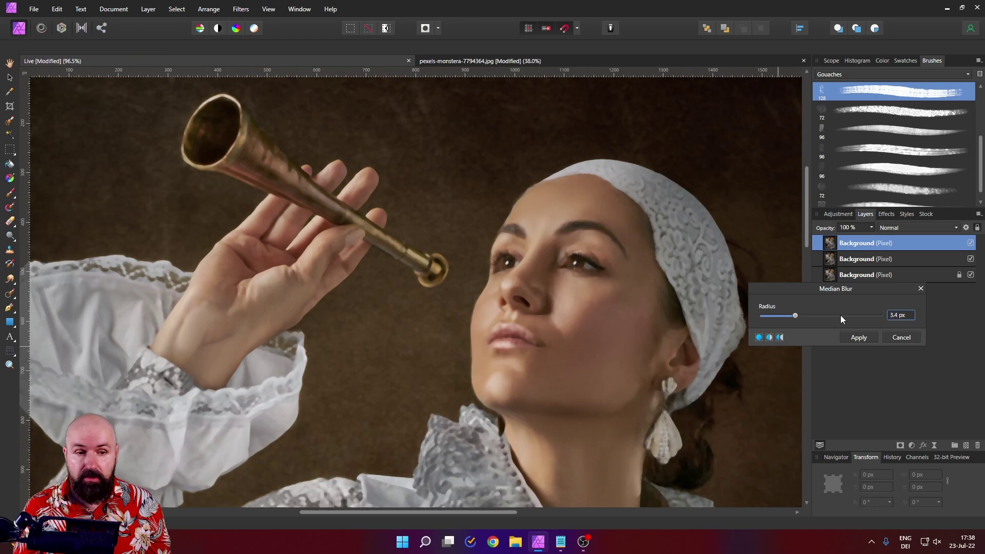
pyautogui.click(816, 315)
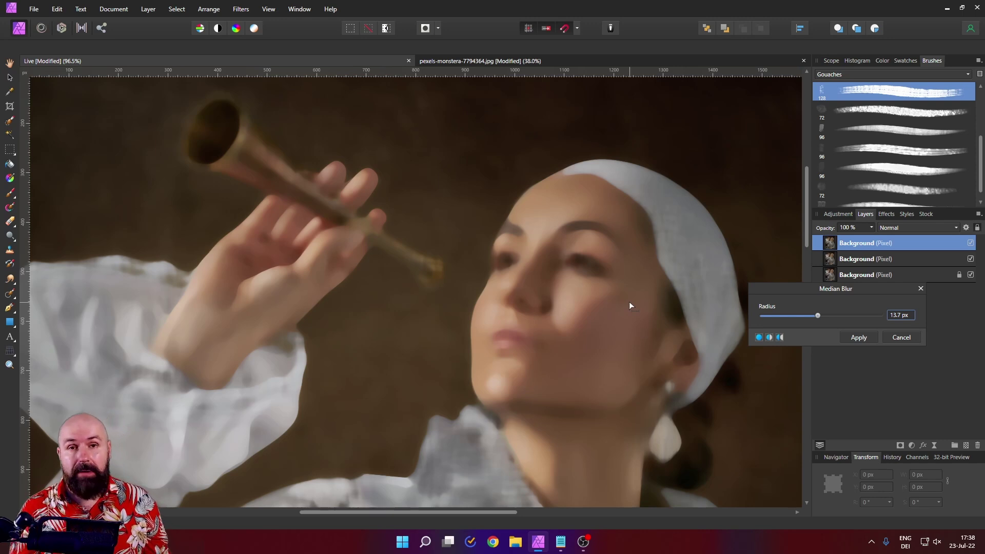
pyautogui.click(857, 338)
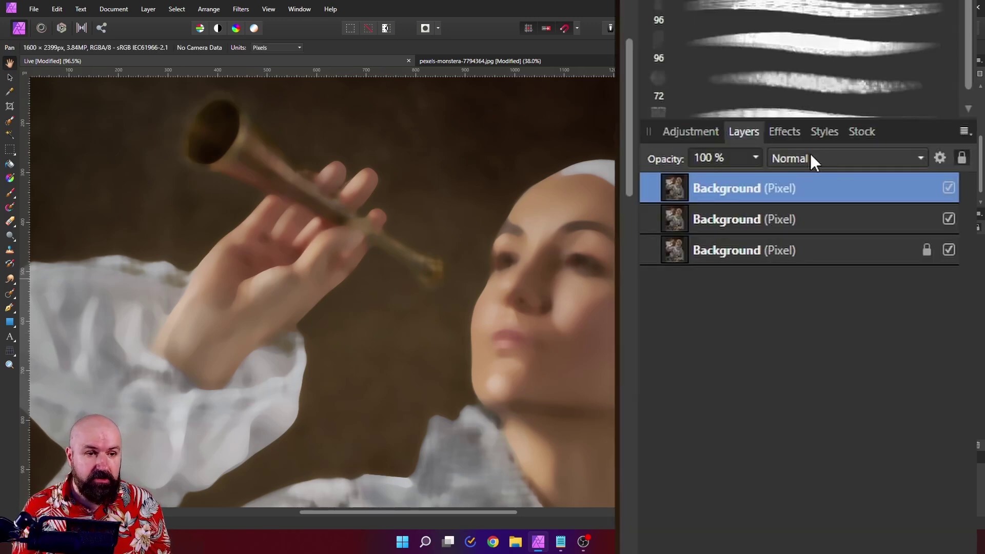
# - Set the heavily blurred top layer to Soft Light and toggle its visibility to compare before and after
pyautogui.click(810, 159)
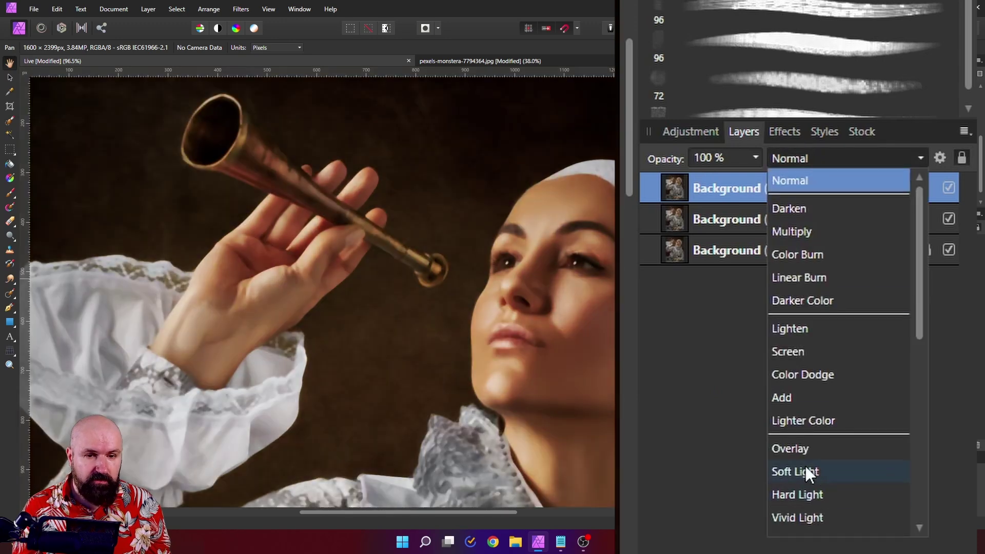
pyautogui.click(806, 466)
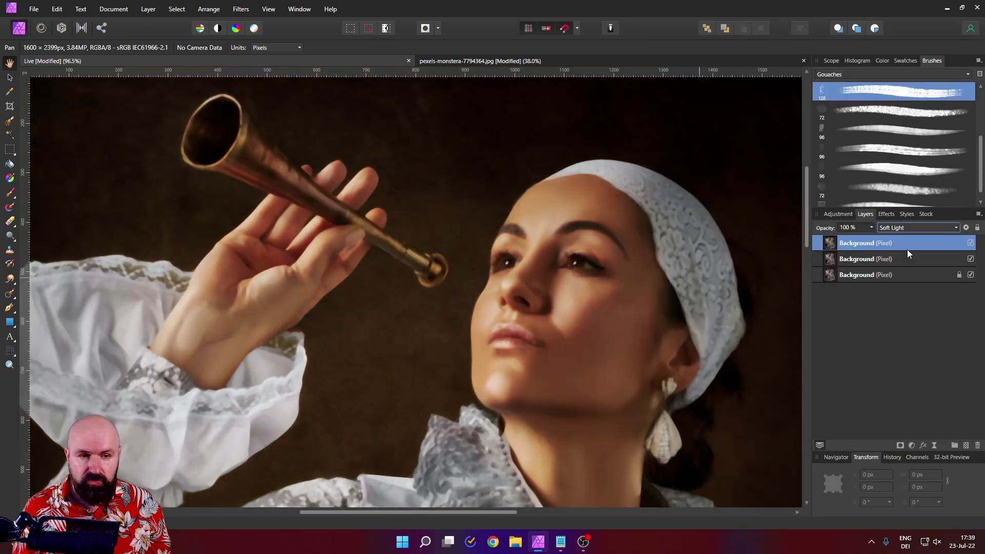
pyautogui.click(971, 243)
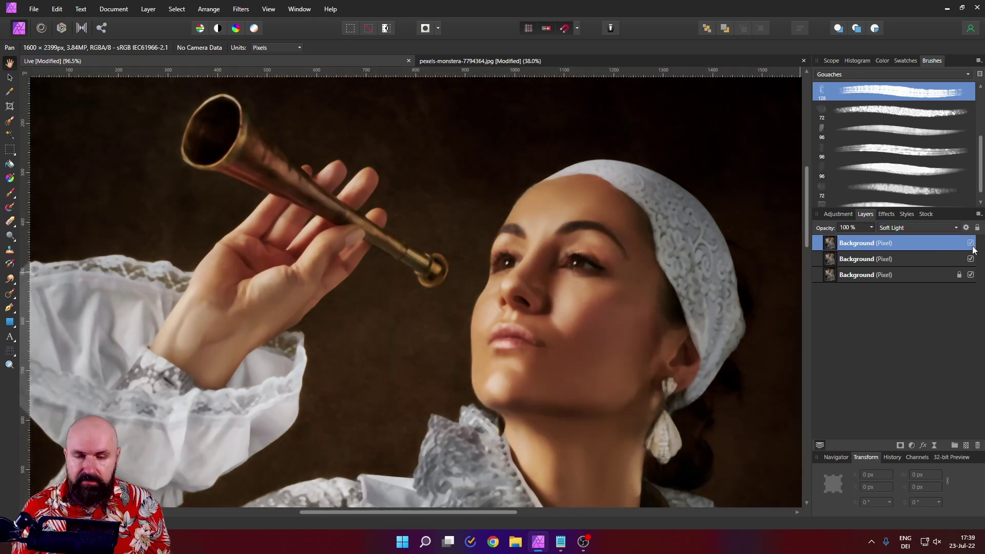
pyautogui.click(971, 243)
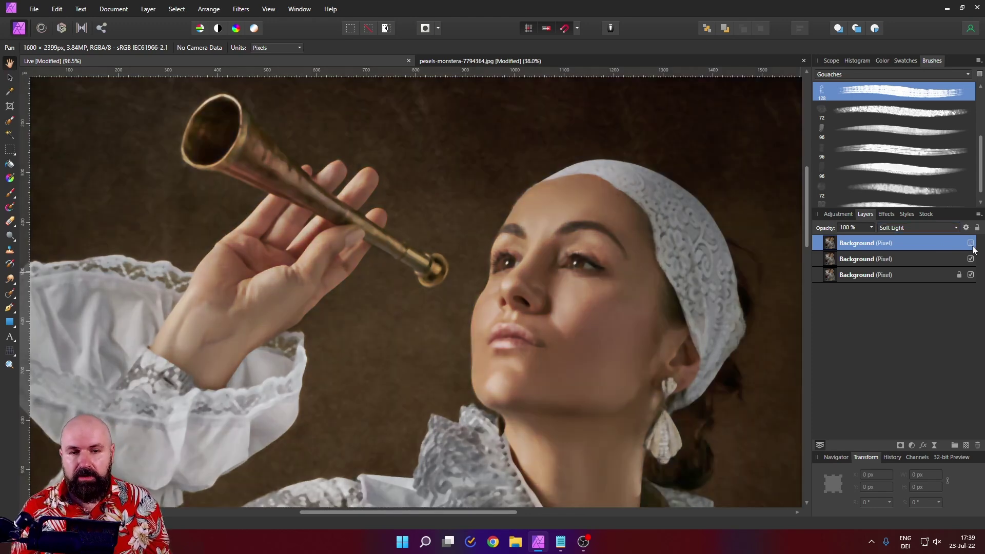
pyautogui.click(970, 243)
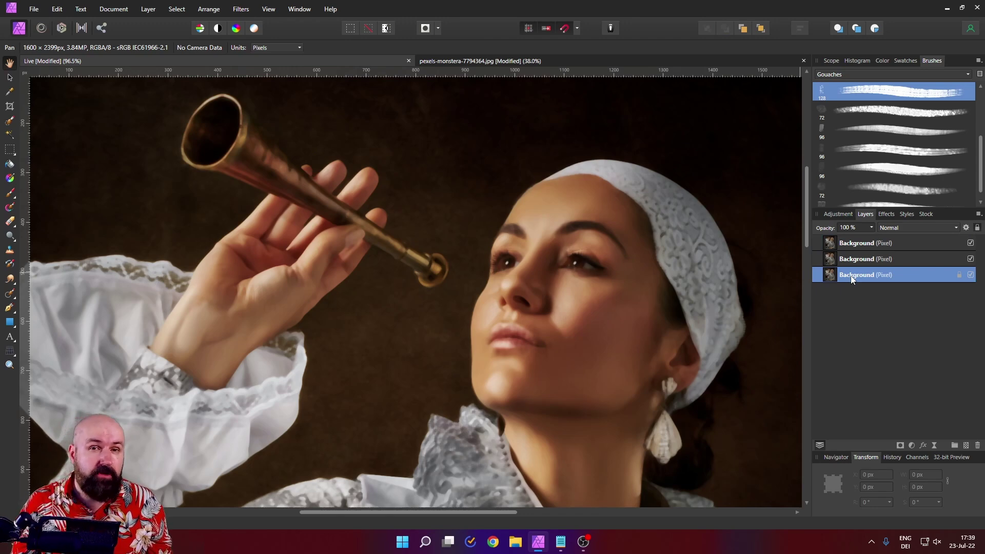
# - Duplicate the original Background layer again and move the copy to the top
pyautogui.rightClick(851, 275)
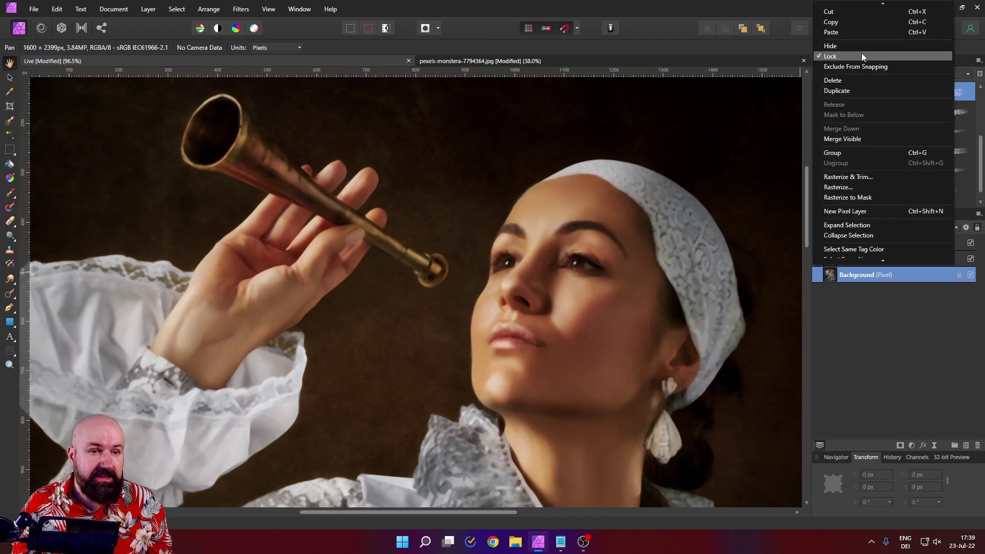
pyautogui.click(843, 90)
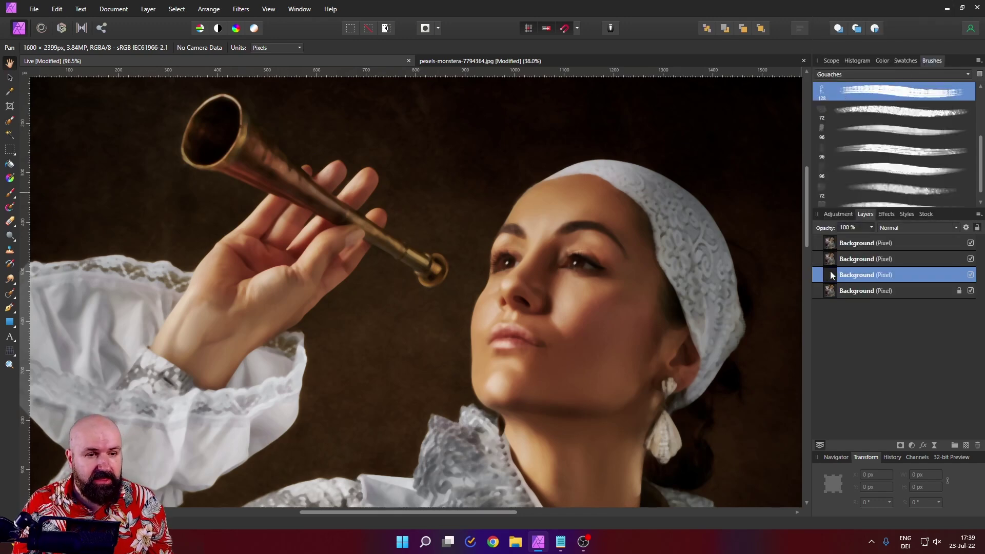
pyautogui.moveTo(832, 275); pyautogui.dragTo(833, 243)
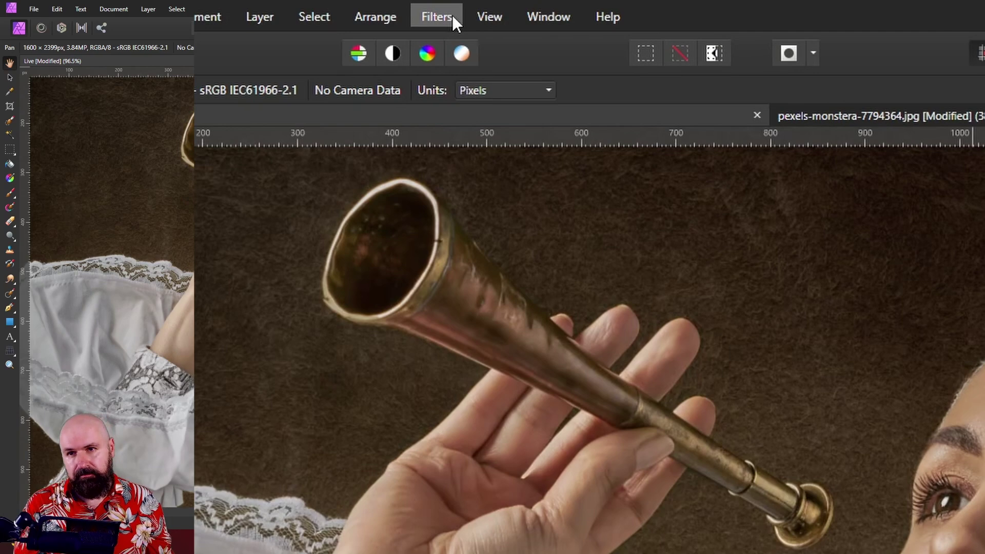
# - Preview a Gaussian Blur with a 0.7 px radius on the new top copy
pyautogui.click(451, 15)
pyautogui.moveTo(464, 134)
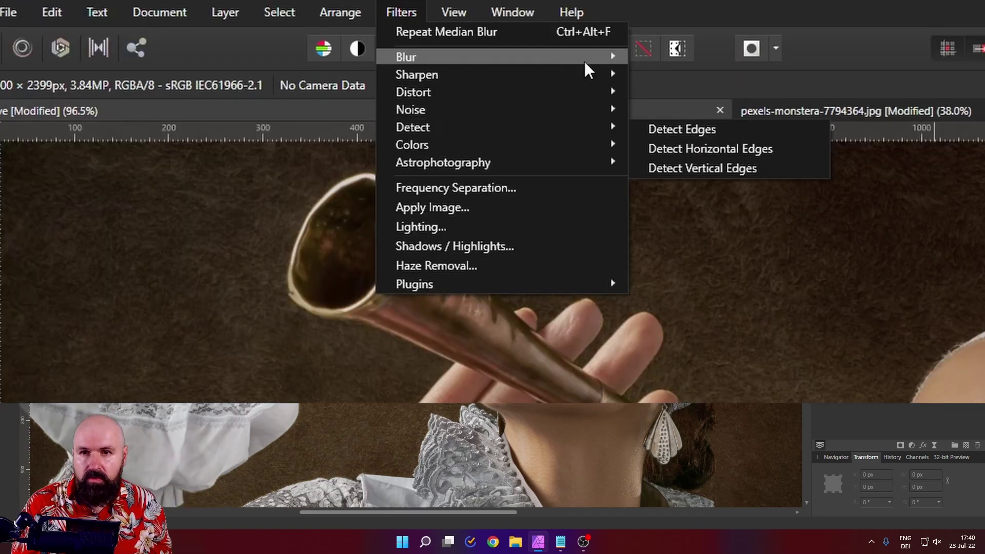
pyautogui.moveTo(321, 34)
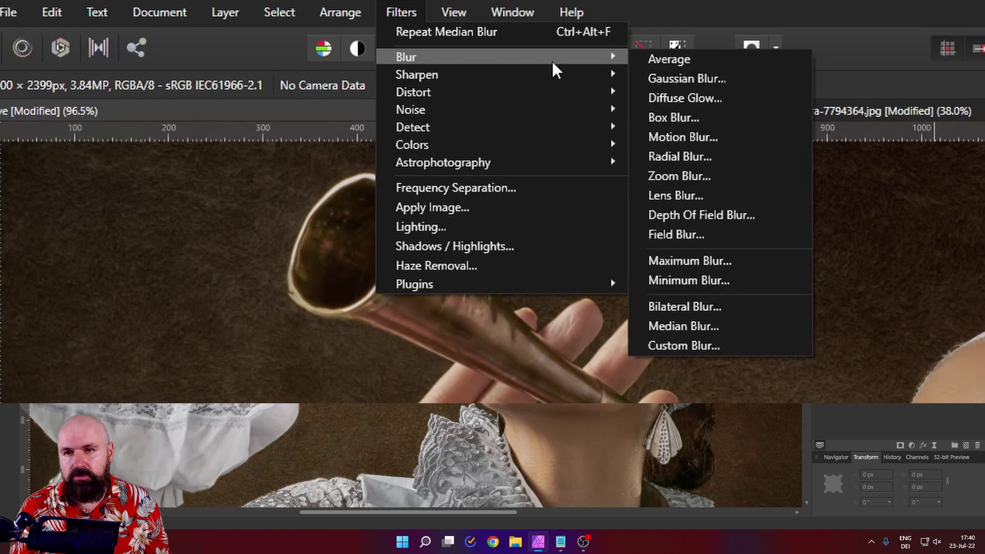
pyautogui.click(703, 85)
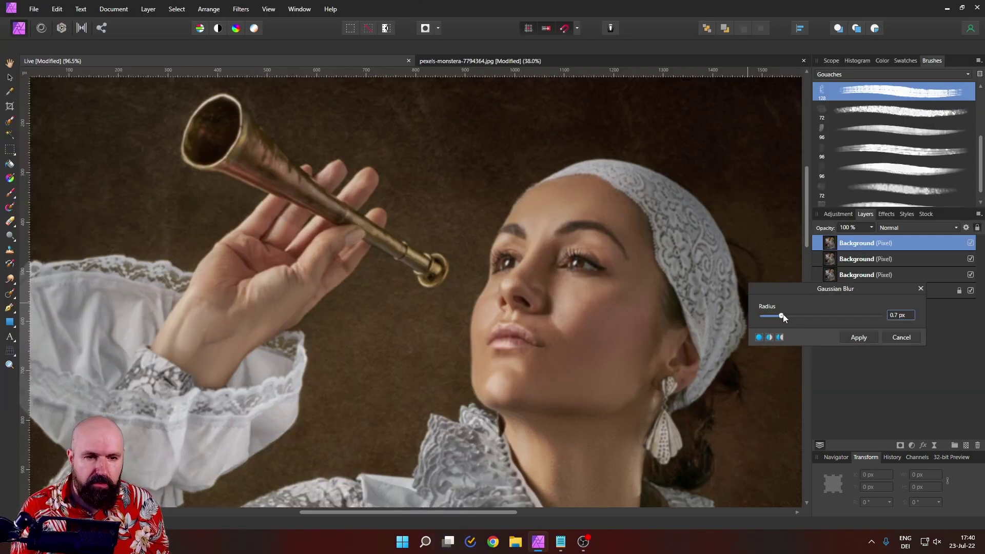
pyautogui.moveTo(779, 315)
pyautogui.mouseDown()
pyautogui.moveTo(763, 313)
pyautogui.moveTo(779, 316)
pyautogui.mouseUp()
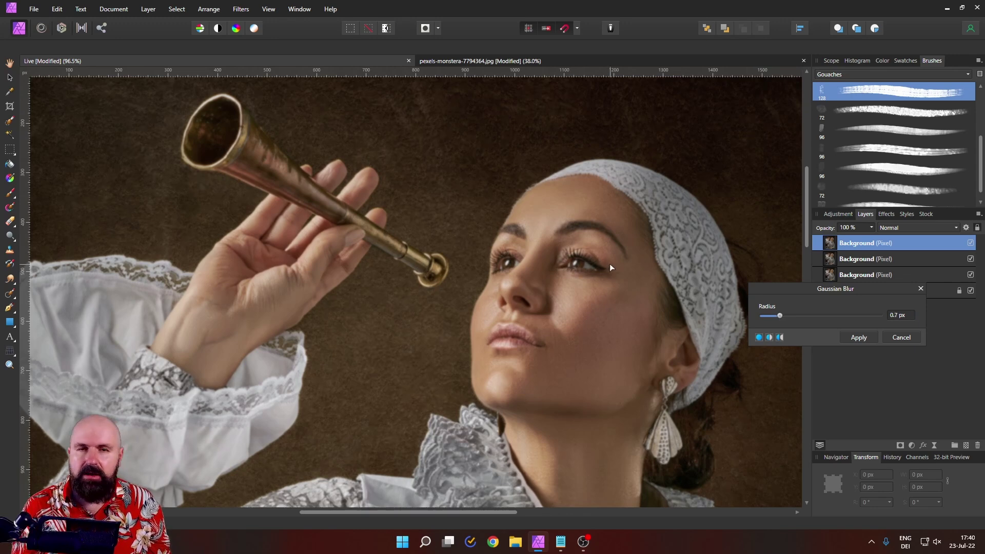
# - Run Detect Edges on the top copy and invert it into dark outlines on white
pyautogui.click(856, 337)
pyautogui.click(241, 10)
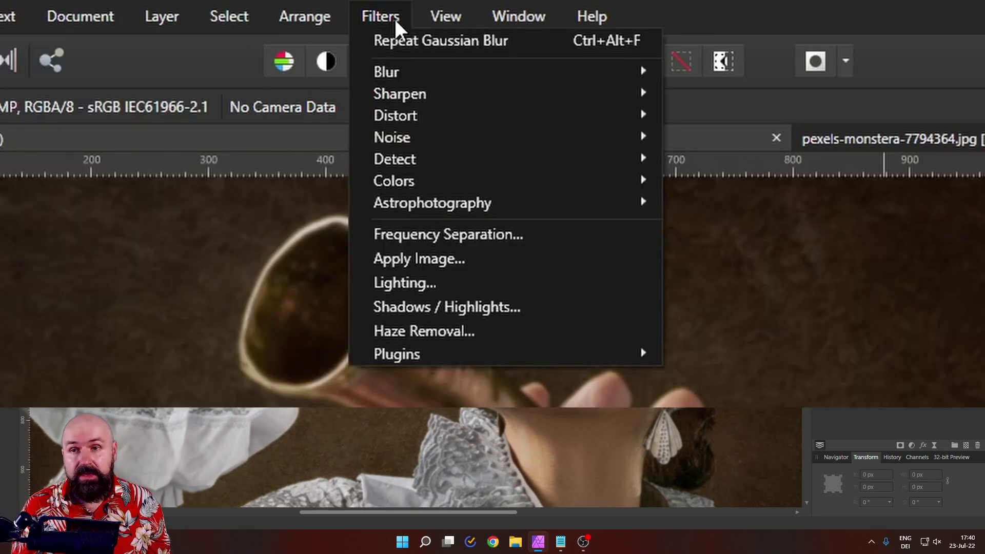
pyautogui.moveTo(415, 164)
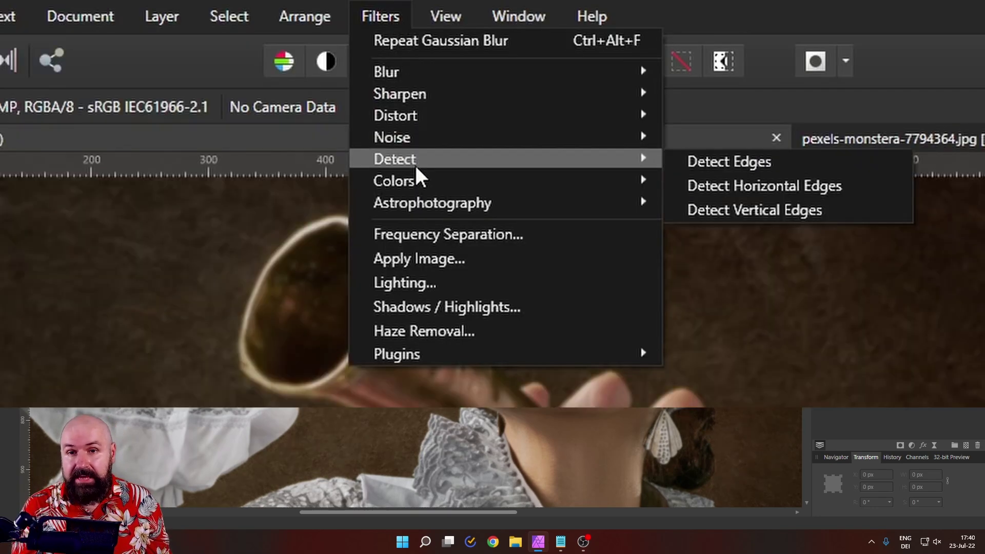
pyautogui.click(744, 163)
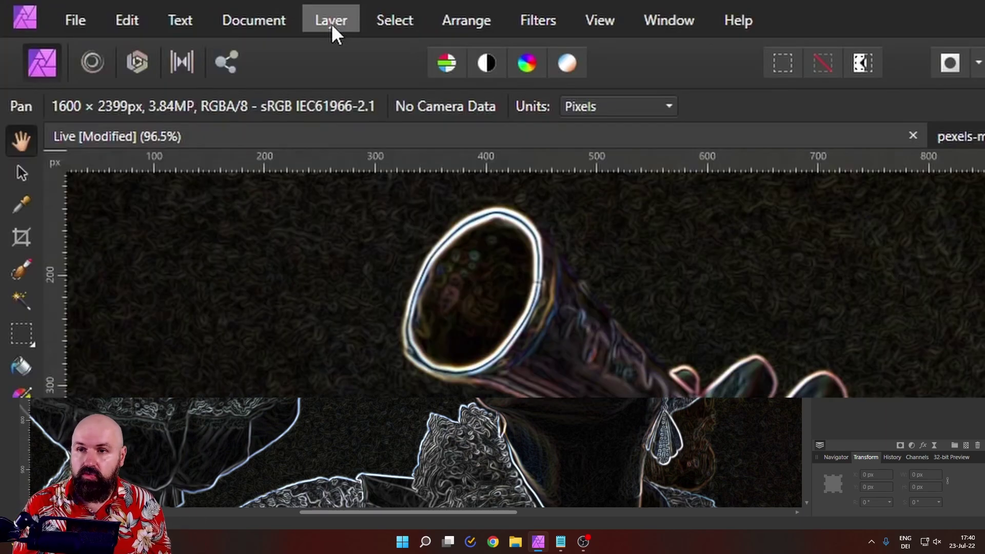
pyautogui.click(148, 9)
pyautogui.click(340, 66)
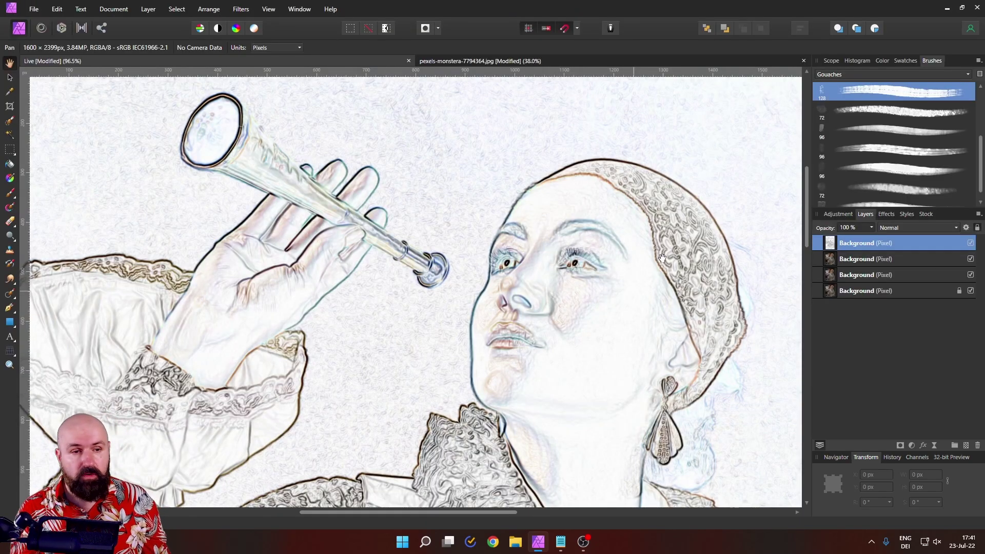
pyautogui.click(900, 227)
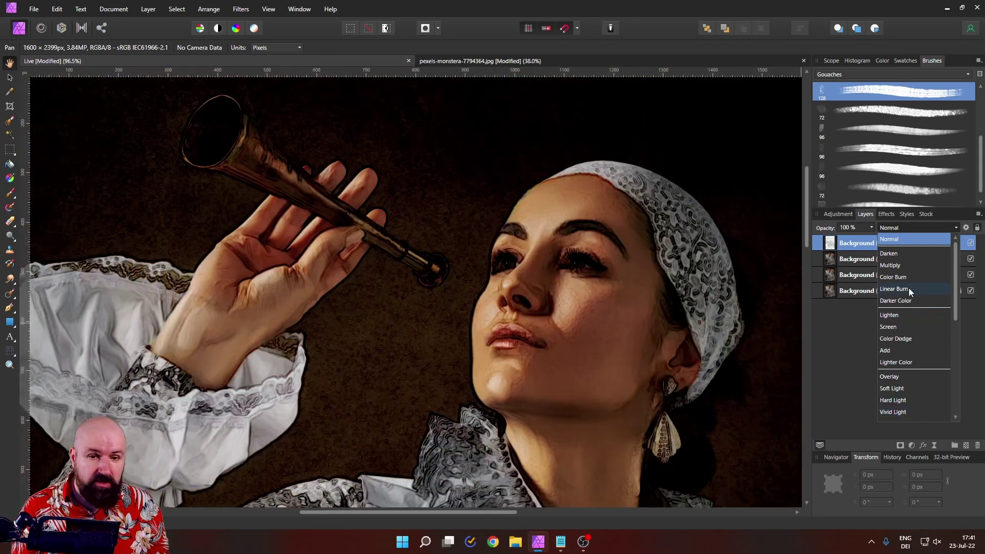
# - Set the outline layer to Linear Burn and drag its Source Layer range nodes to fade the lightest tones
pyautogui.click(910, 290)
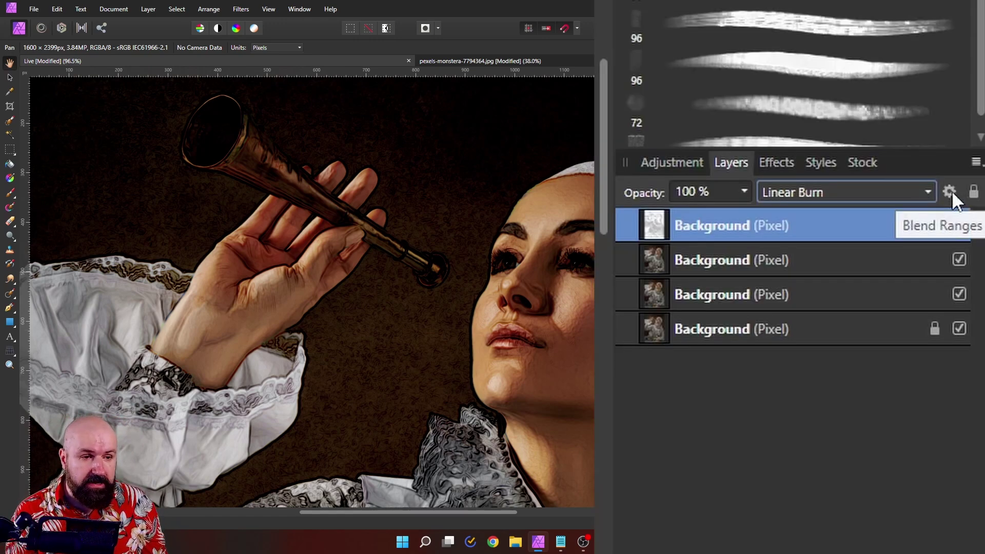
pyautogui.click(951, 191)
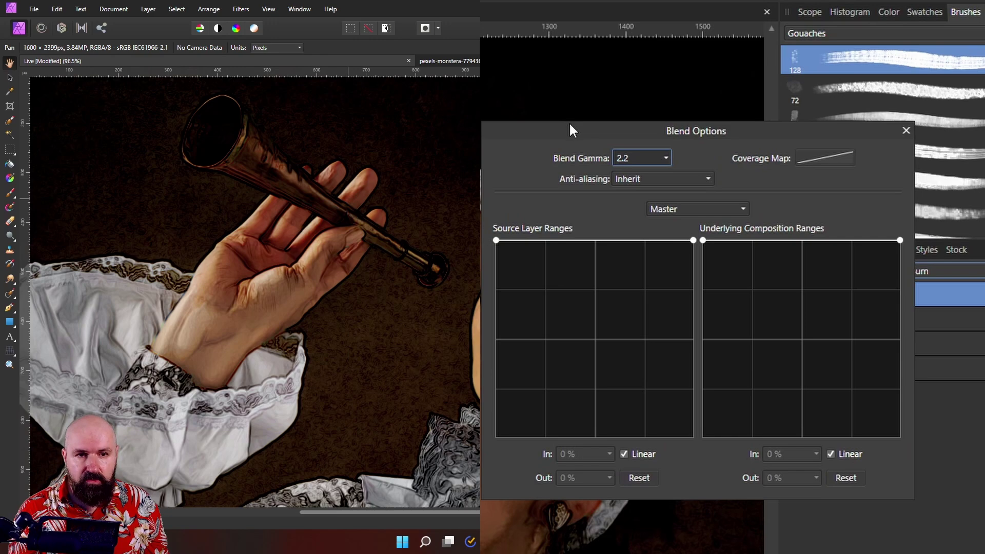
pyautogui.moveTo(570, 124); pyautogui.dragTo(438, 309)
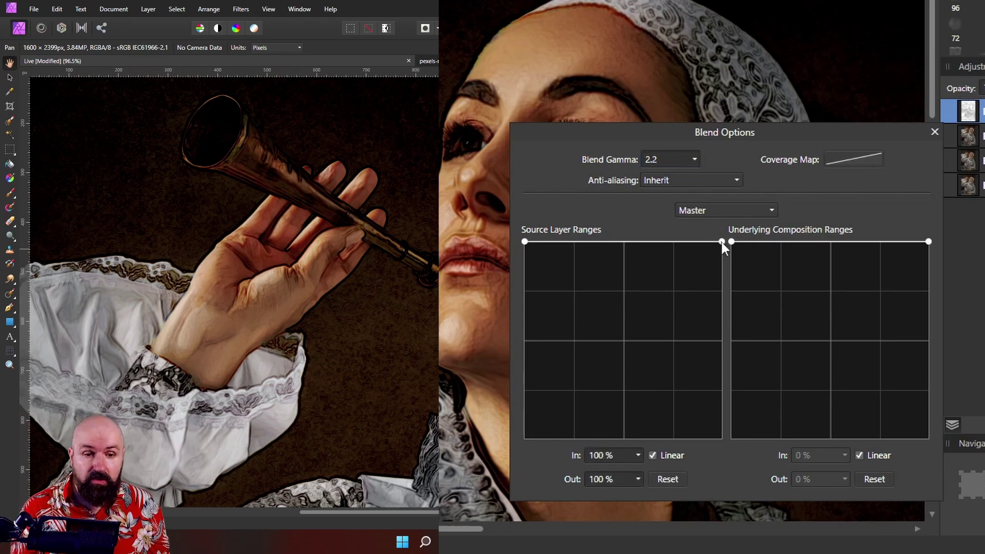
pyautogui.moveTo(722, 241); pyautogui.dragTo(688, 454)
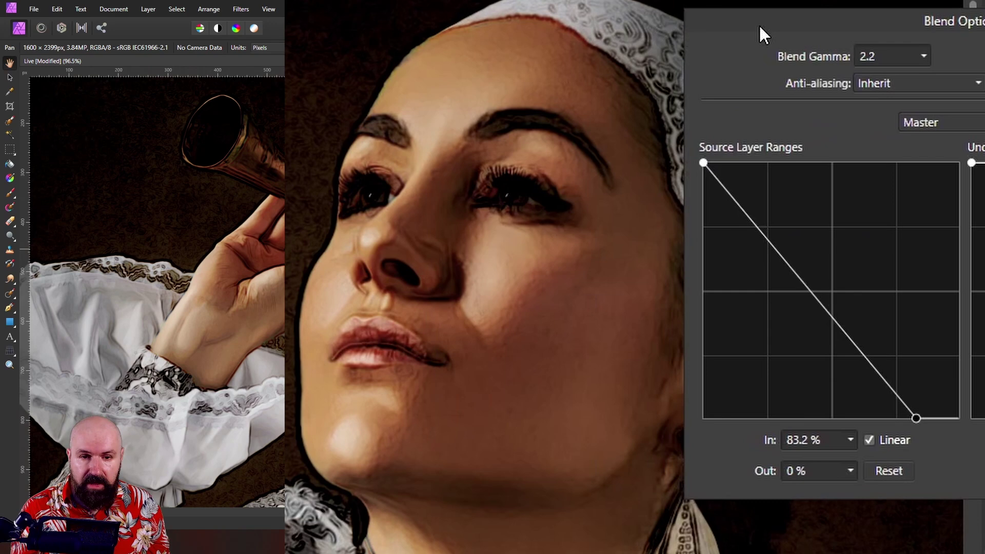
pyautogui.moveTo(926, 414); pyautogui.dragTo(861, 423)
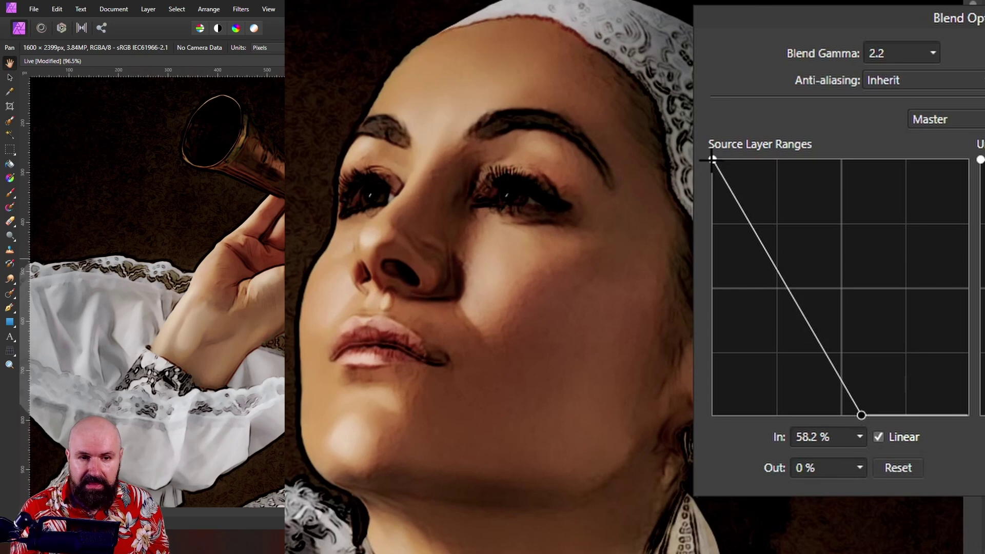
pyautogui.moveTo(712, 160); pyautogui.dragTo(708, 212)
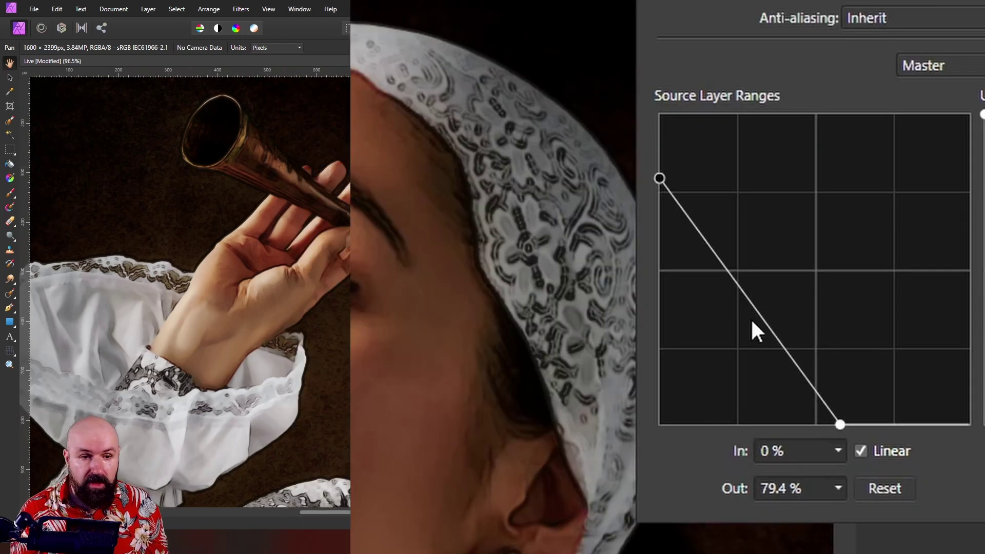
# - Add a raised midpoint to the source range curve and make it smooth instead of Linear
pyautogui.click(758, 314)
pyautogui.moveTo(758, 313)
pyautogui.mouseDown()
pyautogui.moveTo(703, 367)
pyautogui.moveTo(805, 222)
pyautogui.moveTo(763, 305)
pyautogui.mouseUp()
pyautogui.moveTo(729, 354); pyautogui.dragTo(760, 266)
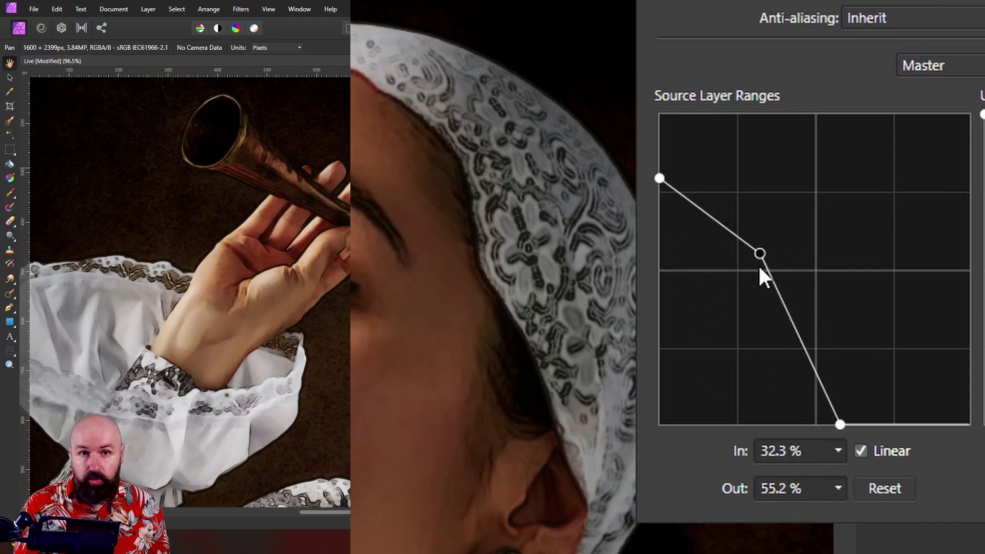
pyautogui.click(862, 451)
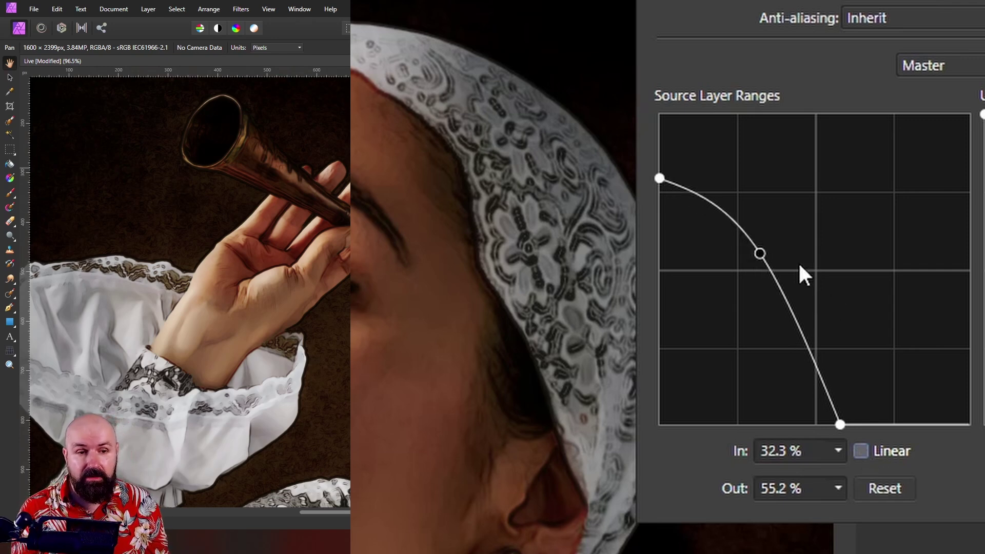
pyautogui.moveTo(760, 254); pyautogui.dragTo(768, 288)
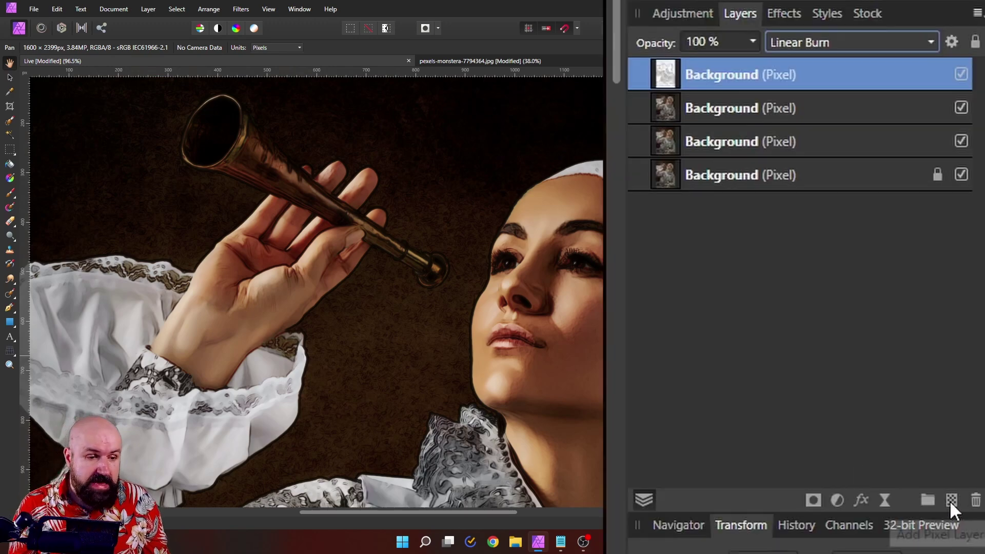
# - Add a new empty pixel layer on top with Soft Light blending
pyautogui.click(951, 500)
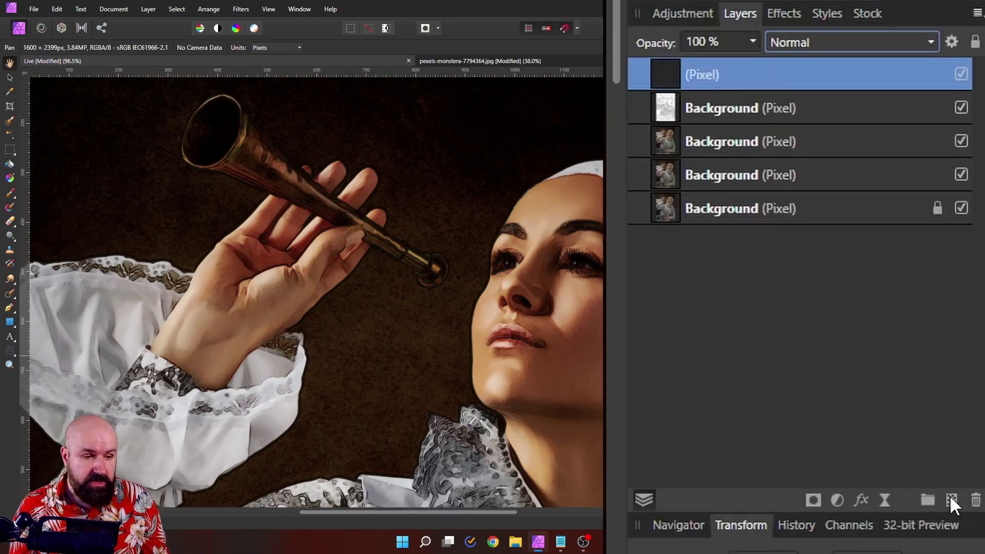
pyautogui.click(794, 42)
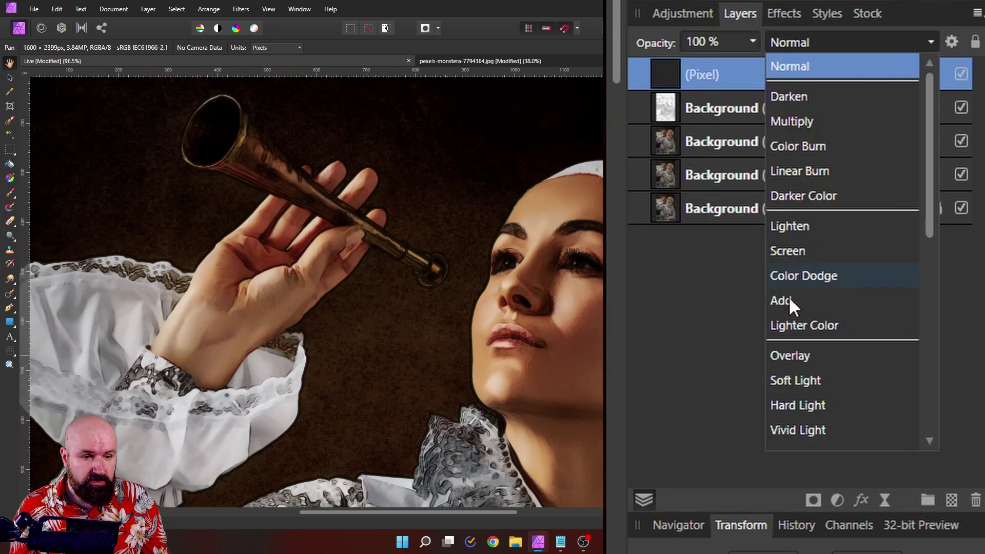
pyautogui.click(805, 380)
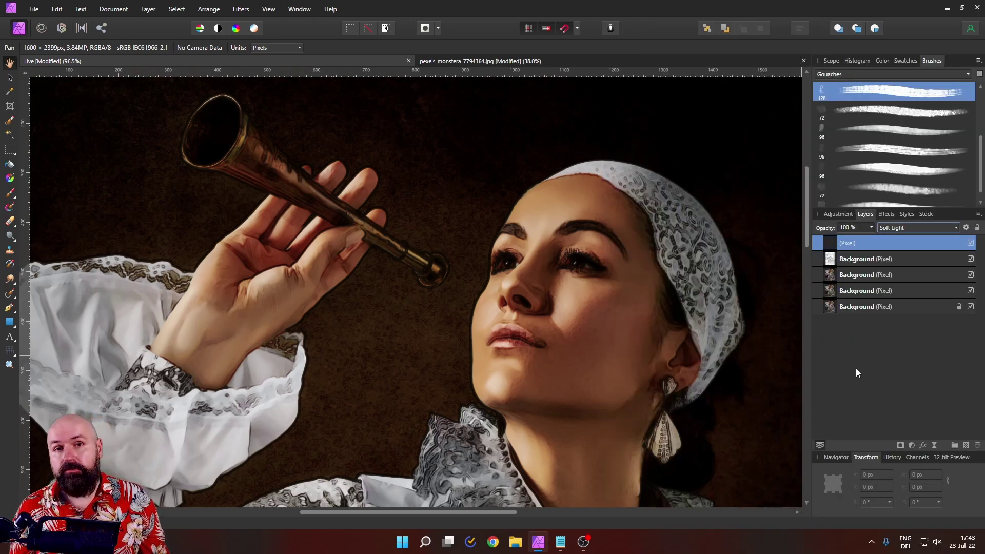
# - Switch to the Paint Brush and set the colour to neutral grey 5E5E5E in the HSL wheel
pyautogui.press('b')
pyautogui.click(882, 61)
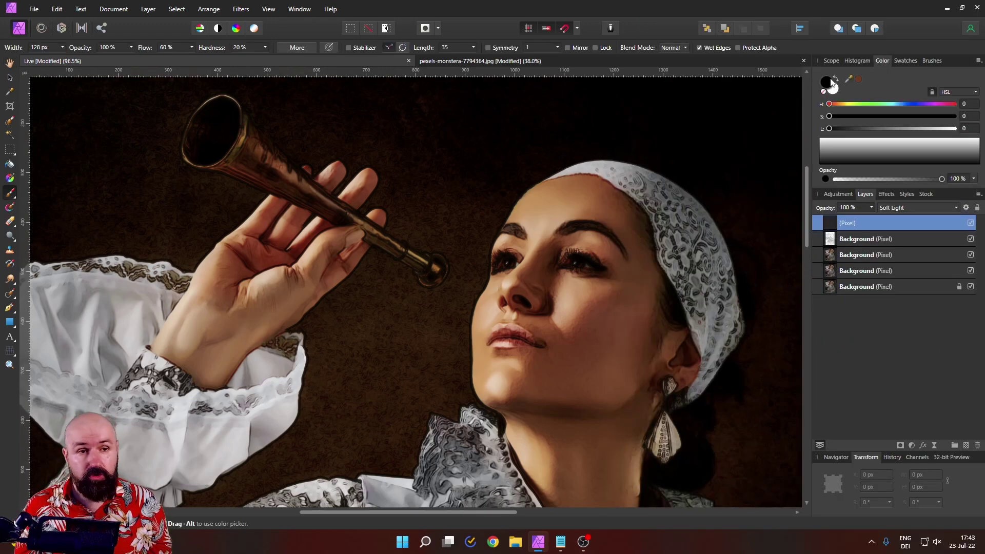
pyautogui.doubleClick(830, 80)
pyautogui.moveTo(726, 232); pyautogui.dragTo(697, 71)
pyautogui.click(868, 88)
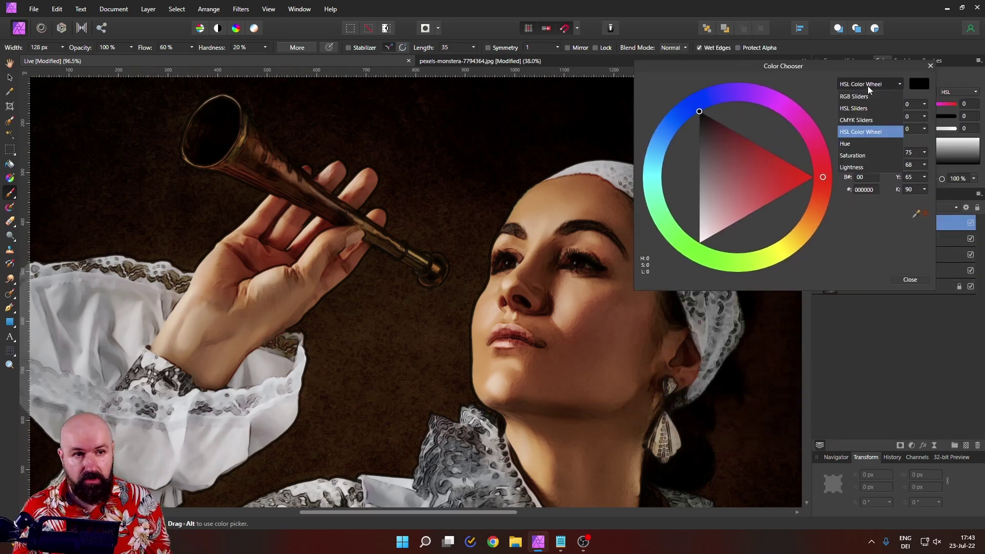
pyautogui.click(857, 132)
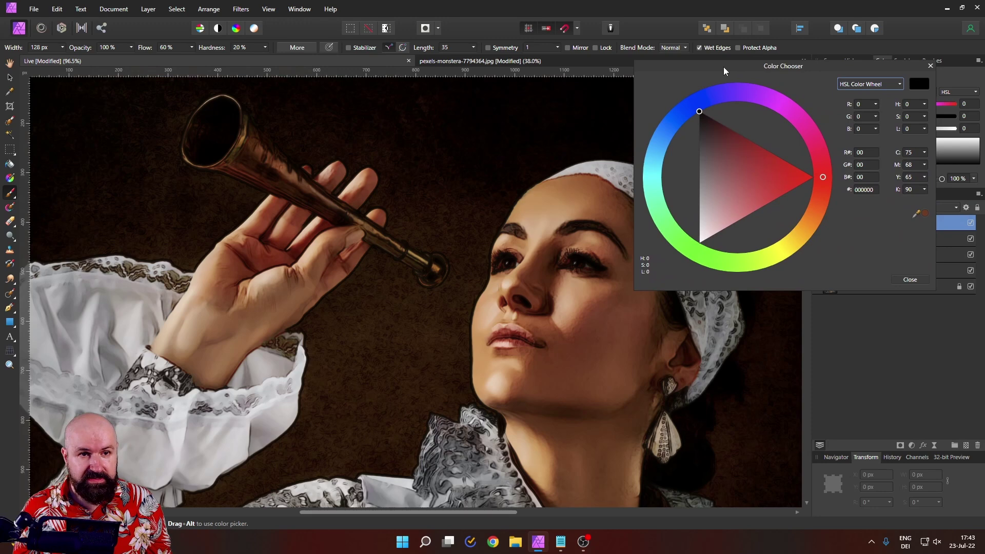
pyautogui.moveTo(723, 67); pyautogui.dragTo(815, 143)
pyautogui.click(794, 256)
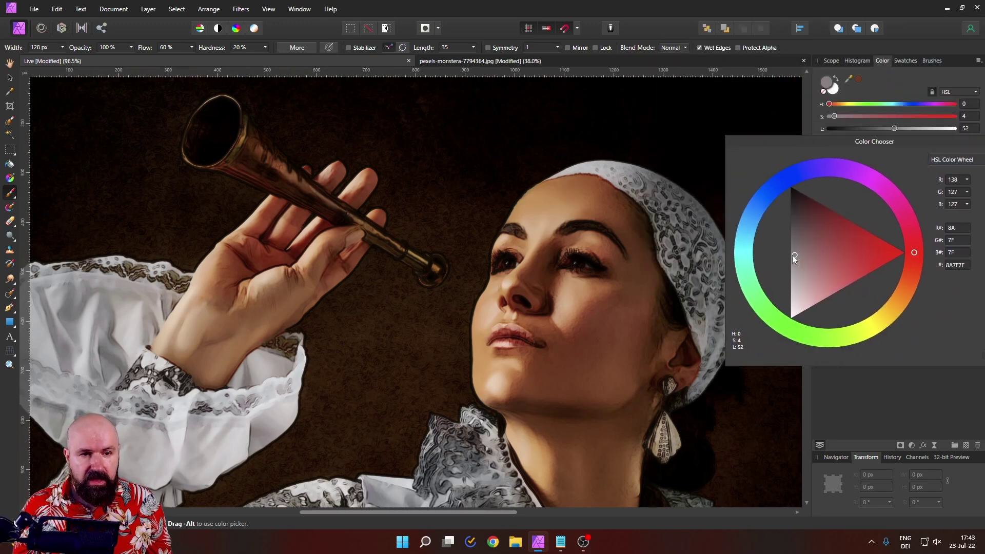
pyautogui.moveTo(792, 254)
pyautogui.mouseDown()
pyautogui.moveTo(804, 248)
pyautogui.moveTo(787, 250)
pyautogui.moveTo(789, 221)
pyautogui.moveTo(784, 305)
pyautogui.moveTo(771, 235)
pyautogui.mouseUp()
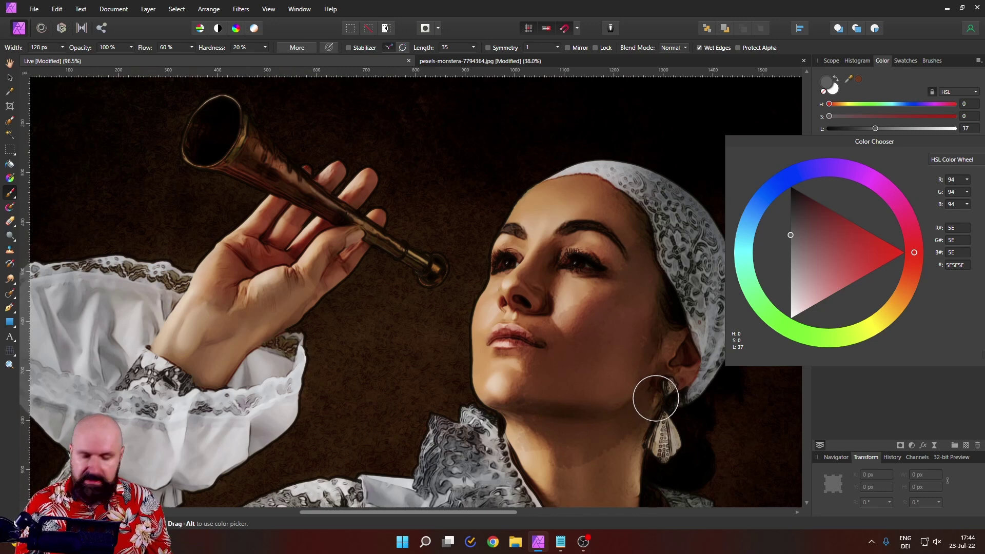
# - Choose a Gouaches brush preset and size it to about 112 px over the raised sleeve
pyautogui.click(931, 61)
pyautogui.click(874, 111)
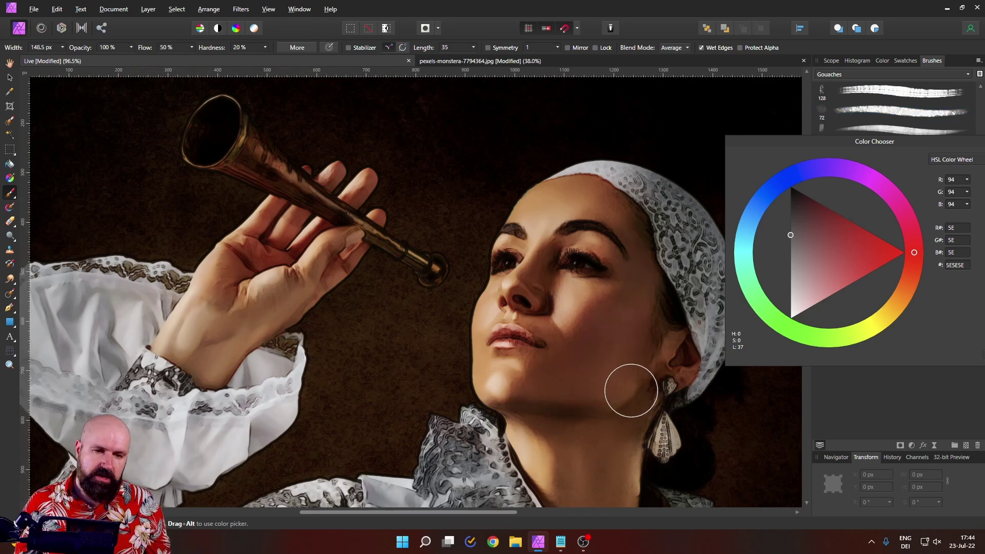
pyautogui.moveTo(650, 500)
pyautogui.mouseDown()
pyautogui.moveTo(601, 301)
pyautogui.moveTo(702, 351)
pyautogui.moveTo(863, 384)
pyautogui.mouseUp()
pyautogui.moveTo(486, 316)
pyautogui.mouseDown()
pyautogui.moveTo(471, 316)
pyautogui.moveTo(497, 299)
pyautogui.moveTo(485, 300)
pyautogui.mouseUp()
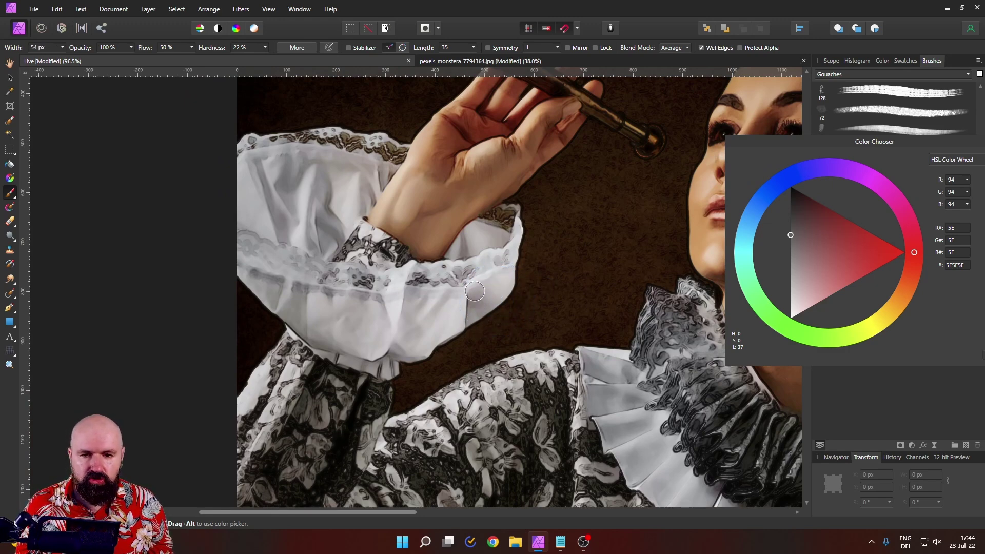
# - Shade the white cuff's folds and wrist edge with short grey strokes
pyautogui.moveTo(406, 310)
pyautogui.mouseDown()
pyautogui.moveTo(419, 334)
pyautogui.moveTo(447, 293)
pyautogui.moveTo(400, 354)
pyautogui.mouseUp()
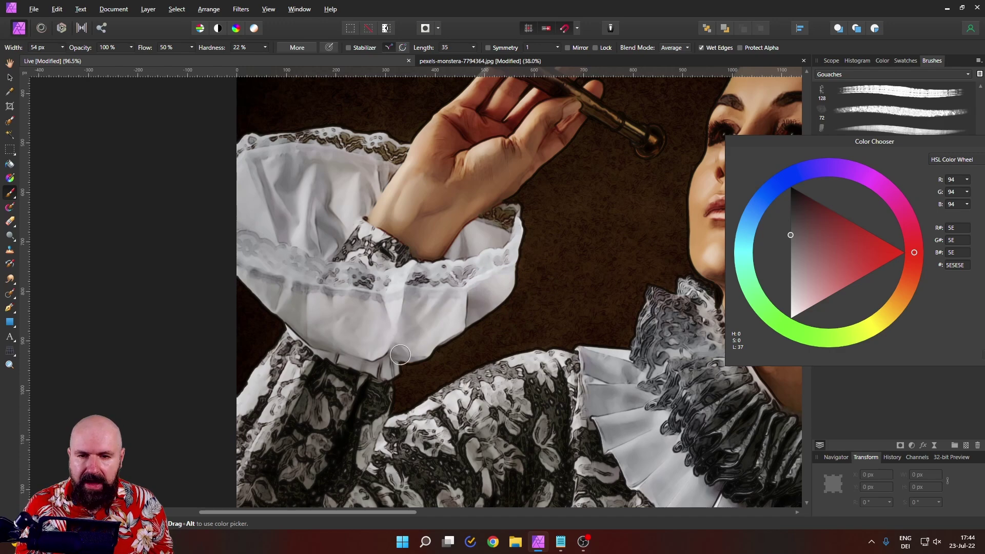
pyautogui.moveTo(382, 308); pyautogui.dragTo(372, 346)
pyautogui.moveTo(314, 300)
pyautogui.mouseDown()
pyautogui.moveTo(317, 339)
pyautogui.moveTo(289, 327)
pyautogui.mouseUp()
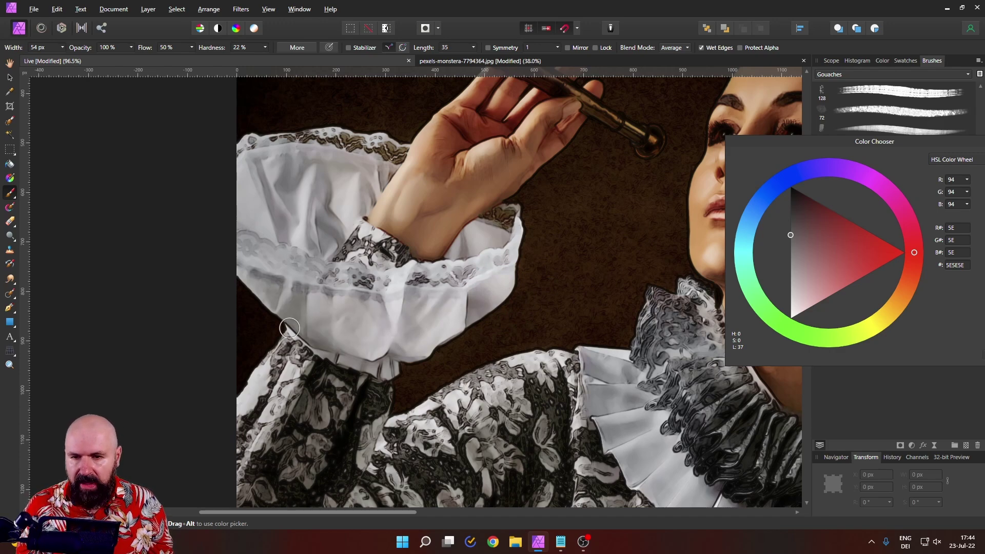
pyautogui.moveTo(343, 278); pyautogui.dragTo(371, 362)
pyautogui.moveTo(311, 250); pyautogui.dragTo(311, 311)
pyautogui.moveTo(360, 264)
pyautogui.mouseDown()
pyautogui.moveTo(362, 308)
pyautogui.moveTo(376, 327)
pyautogui.mouseUp()
pyautogui.moveTo(429, 299); pyautogui.dragTo(457, 297)
pyautogui.moveTo(536, 260); pyautogui.dragTo(445, 355)
# - Resize the brush and darken the lower edges of the left collar pleats with grey
pyautogui.moveTo(588, 233); pyautogui.dragTo(571, 247)
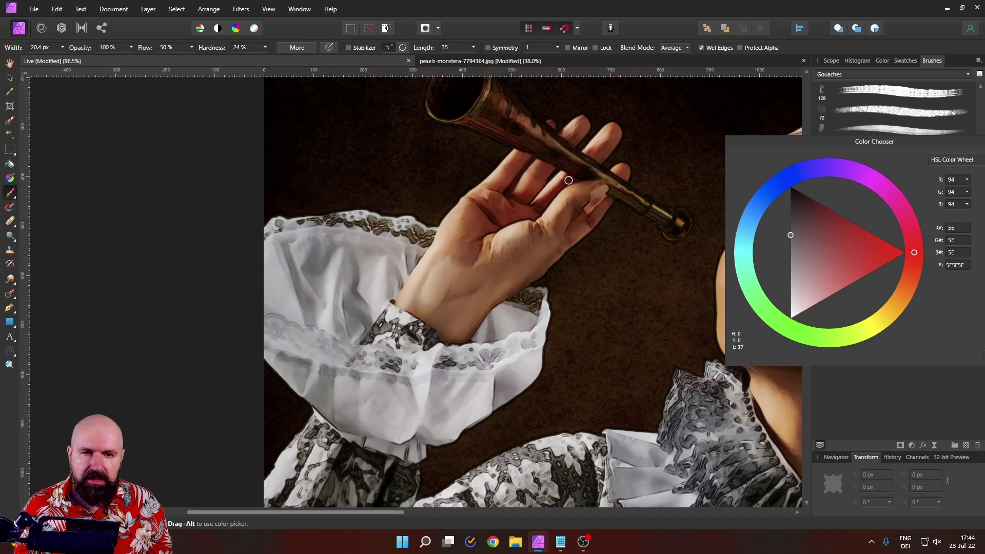
pyautogui.moveTo(568, 180); pyautogui.dragTo(577, 177)
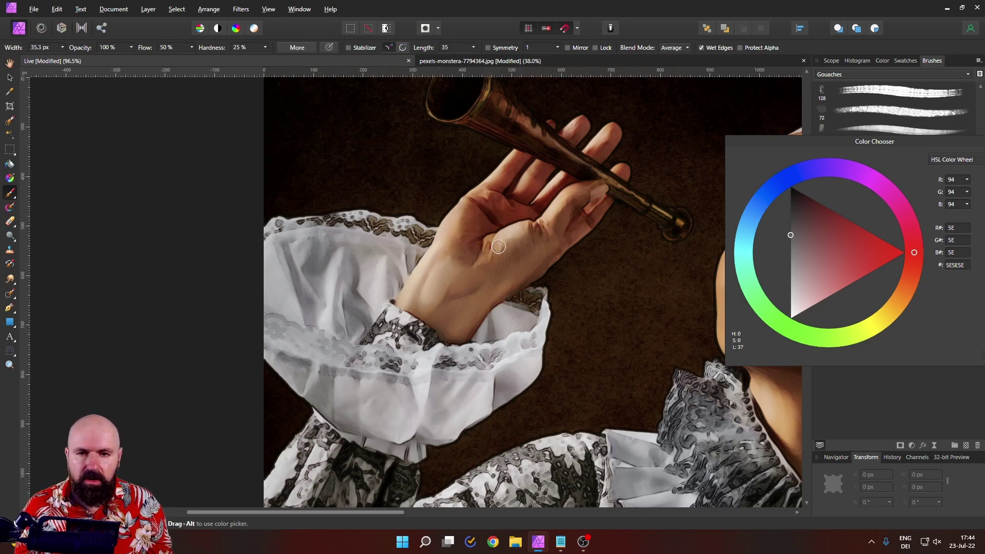
pyautogui.moveTo(469, 429)
pyautogui.mouseDown()
pyautogui.moveTo(430, 358)
pyautogui.moveTo(443, 224)
pyautogui.mouseUp()
pyautogui.moveTo(425, 337); pyautogui.dragTo(452, 341)
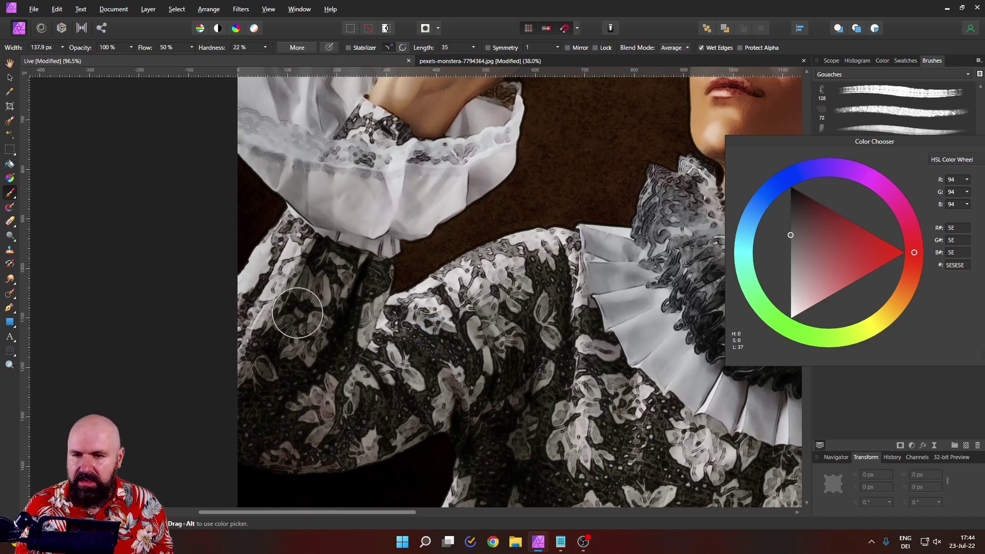
pyautogui.moveTo(670, 456)
pyautogui.mouseDown()
pyautogui.moveTo(492, 401)
pyautogui.moveTo(473, 334)
pyautogui.mouseUp()
pyautogui.moveTo(469, 273); pyautogui.dragTo(453, 272)
pyautogui.moveTo(456, 212); pyautogui.dragTo(434, 239)
pyautogui.moveTo(400, 193)
pyautogui.mouseDown()
pyautogui.moveTo(446, 191)
pyautogui.moveTo(439, 195)
pyautogui.mouseUp()
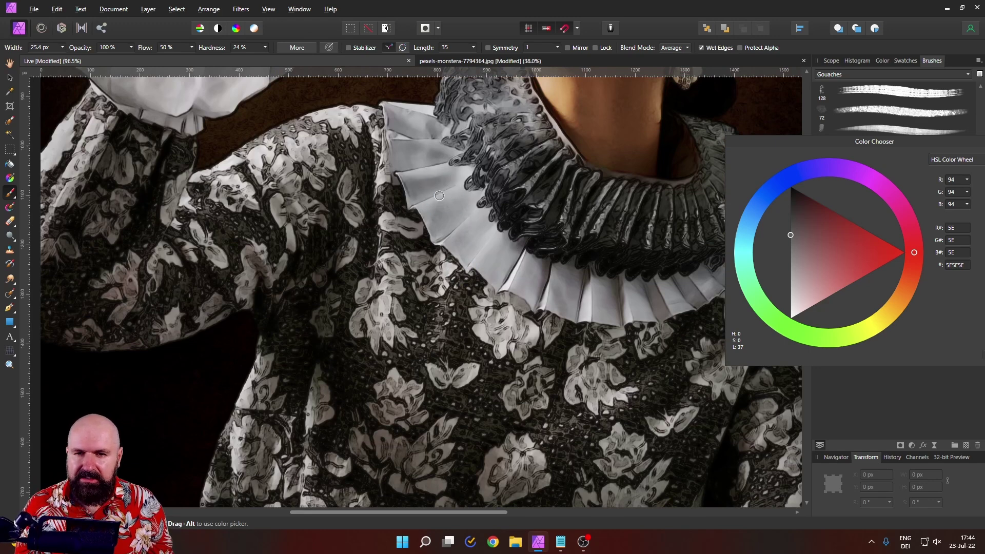
pyautogui.moveTo(418, 162); pyautogui.dragTo(368, 167)
pyautogui.moveTo(421, 135); pyautogui.dragTo(387, 137)
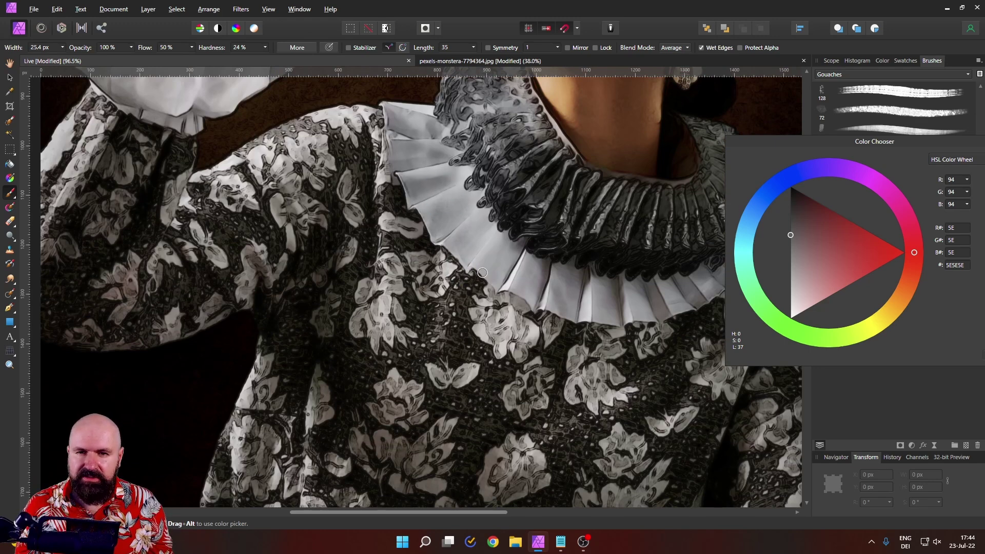
# - Darken successive ruffle pleat edges across to the right side of the collar
pyautogui.moveTo(479, 244)
pyautogui.mouseDown()
pyautogui.moveTo(471, 277)
pyautogui.moveTo(491, 286)
pyautogui.mouseUp()
pyautogui.moveTo(537, 259)
pyautogui.mouseDown()
pyautogui.moveTo(533, 302)
pyautogui.moveTo(559, 310)
pyautogui.mouseUp()
pyautogui.moveTo(590, 279); pyautogui.dragTo(608, 321)
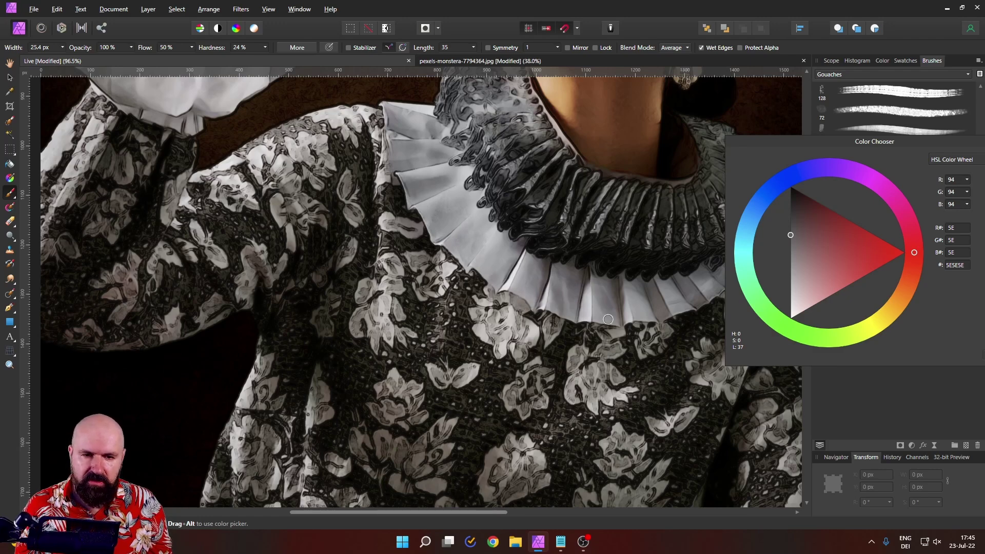
pyautogui.moveTo(626, 287); pyautogui.dragTo(616, 320)
pyautogui.moveTo(656, 274); pyautogui.dragTo(654, 316)
pyautogui.moveTo(690, 274)
pyautogui.mouseDown()
pyautogui.moveTo(703, 288)
pyautogui.moveTo(473, 338)
pyautogui.moveTo(483, 344)
pyautogui.moveTo(502, 329)
pyautogui.mouseUp()
pyautogui.moveTo(517, 310)
pyautogui.mouseDown()
pyautogui.moveTo(483, 273)
pyautogui.moveTo(488, 268)
pyautogui.mouseUp()
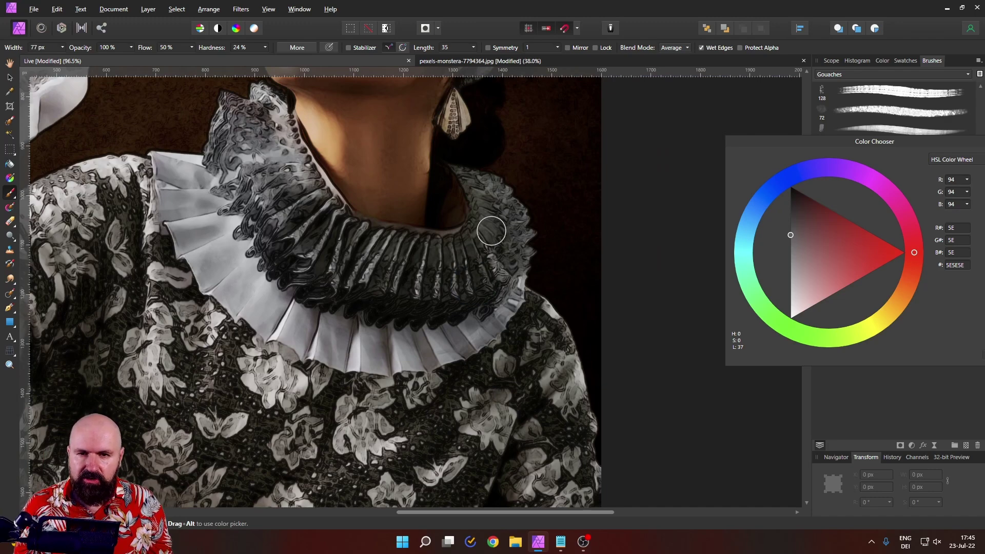
pyautogui.moveTo(444, 135); pyautogui.dragTo(501, 345)
# - Pan down to the books and goblet, leaving the brush at about 106 px
pyautogui.moveTo(401, 148); pyautogui.dragTo(397, 144)
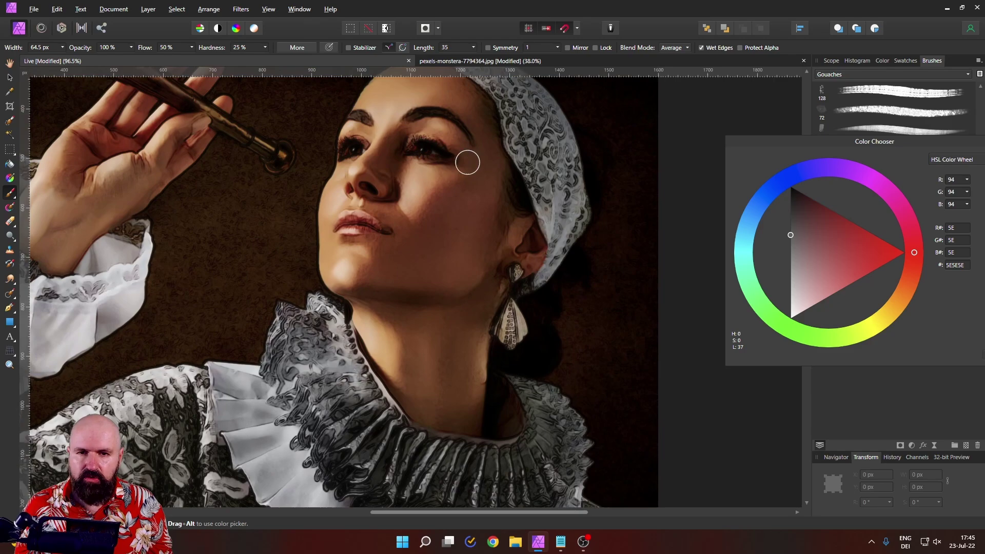
pyautogui.moveTo(503, 283); pyautogui.dragTo(549, 95)
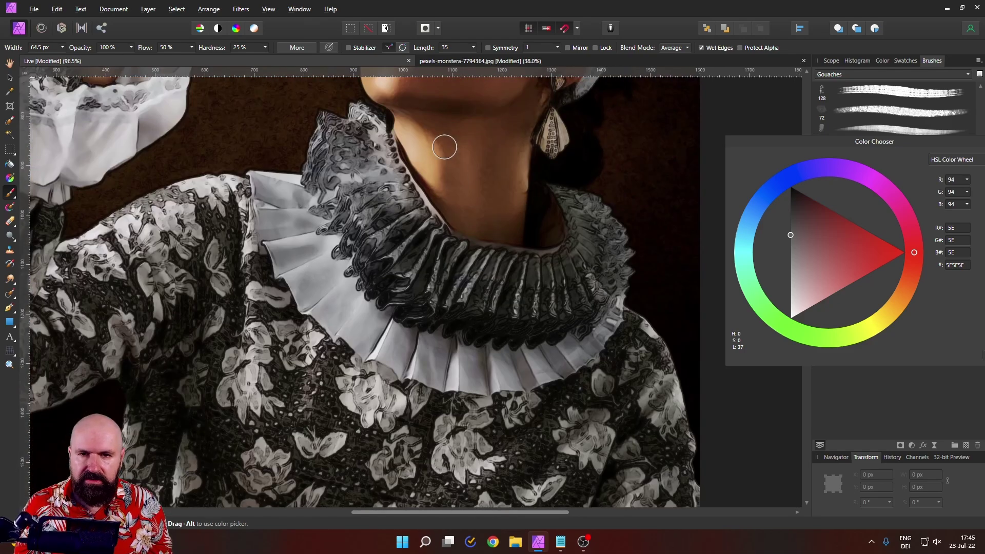
pyautogui.moveTo(487, 288); pyautogui.dragTo(558, 123)
pyautogui.moveTo(291, 337); pyautogui.dragTo(314, 336)
pyautogui.moveTo(370, 480); pyautogui.dragTo(418, 115)
pyautogui.moveTo(407, 298); pyautogui.dragTo(395, 297)
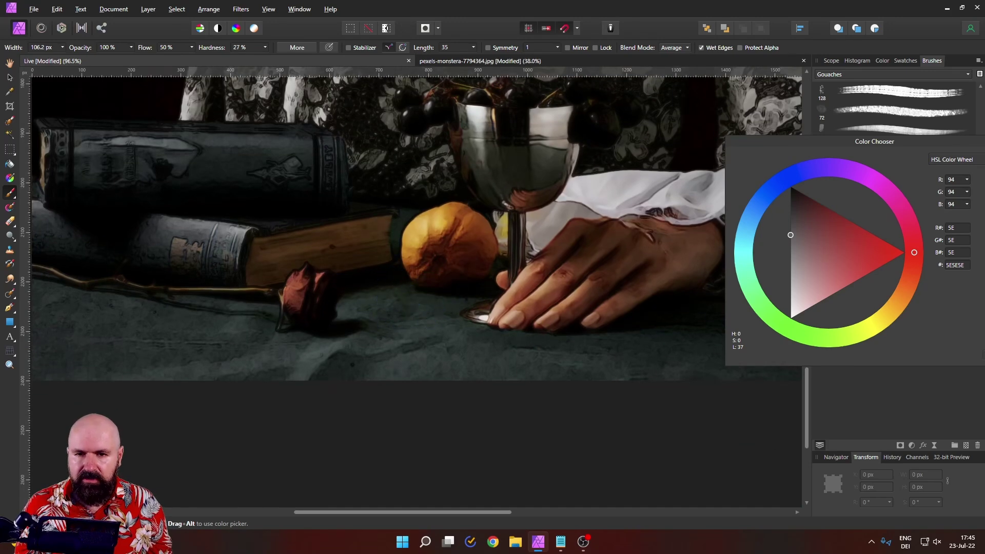
pyautogui.moveTo(232, 195); pyautogui.dragTo(419, 238)
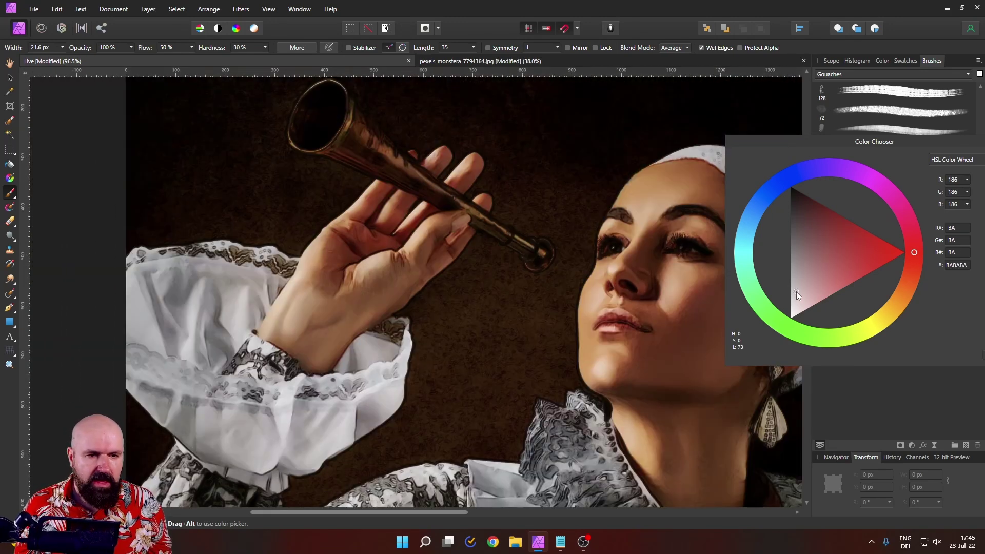
# - Pick a lighter grey and lighten the left sleeve lace with a 61 px brush
pyautogui.moveTo(796, 292); pyautogui.dragTo(779, 294)
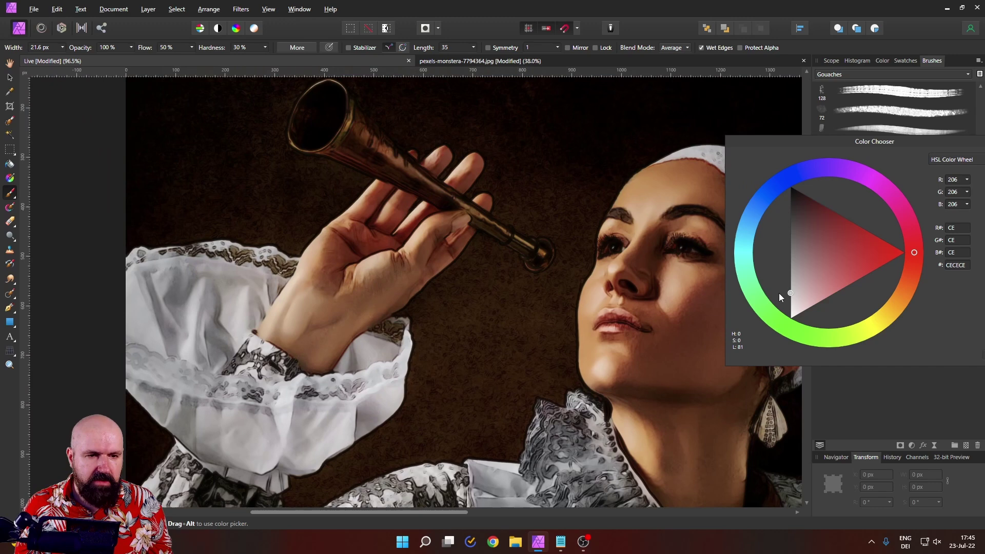
pyautogui.moveTo(502, 306); pyautogui.dragTo(512, 306)
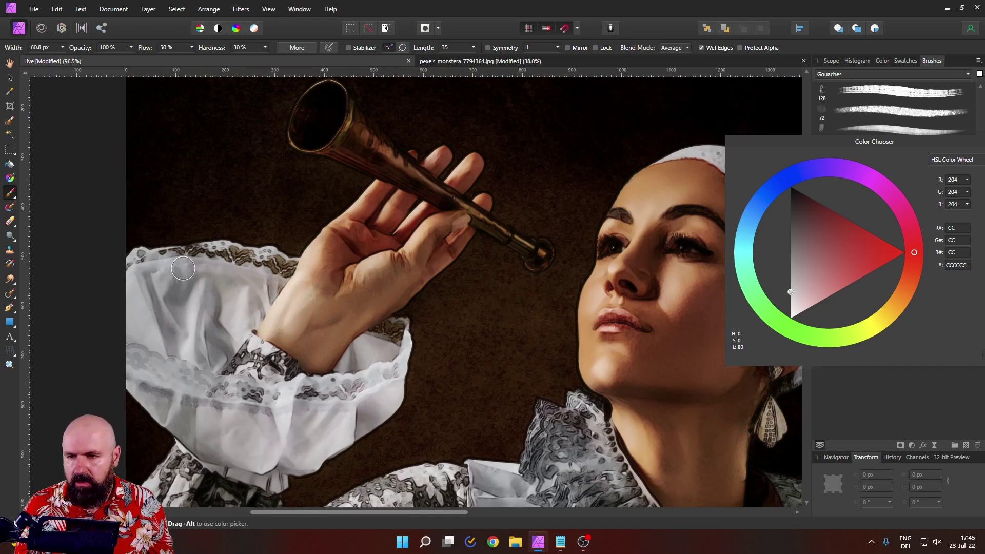
pyautogui.moveTo(141, 321); pyautogui.dragTo(136, 339)
pyautogui.moveTo(180, 308); pyautogui.dragTo(185, 321)
pyautogui.moveTo(219, 303); pyautogui.dragTo(231, 350)
pyautogui.moveTo(199, 409)
pyautogui.mouseDown()
pyautogui.moveTo(172, 394)
pyautogui.moveTo(364, 426)
pyautogui.moveTo(411, 352)
pyautogui.mouseUp()
# - Undo the forehead stroke and set the paint colour to light grey B6B6B6
pyautogui.moveTo(589, 320); pyautogui.dragTo(430, 358)
pyautogui.moveTo(519, 264); pyautogui.dragTo(500, 267)
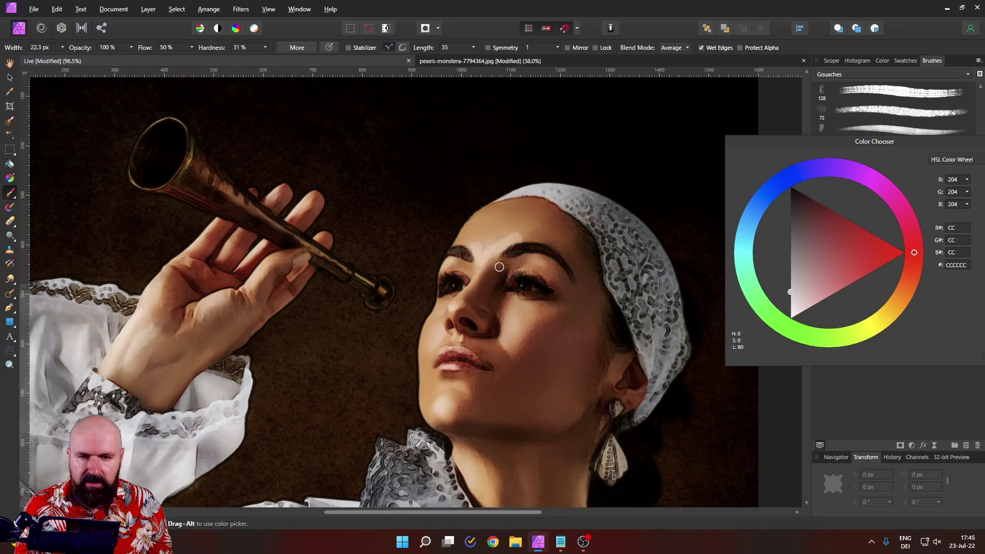
pyautogui.hotkey('ctrl', 'z')
pyautogui.click(793, 269)
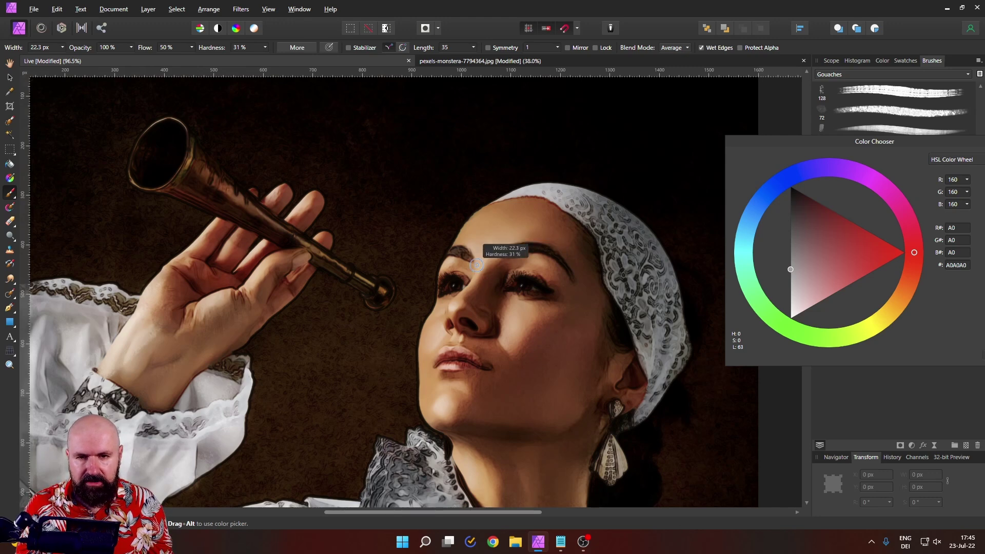
pyautogui.moveTo(476, 265); pyautogui.dragTo(483, 268)
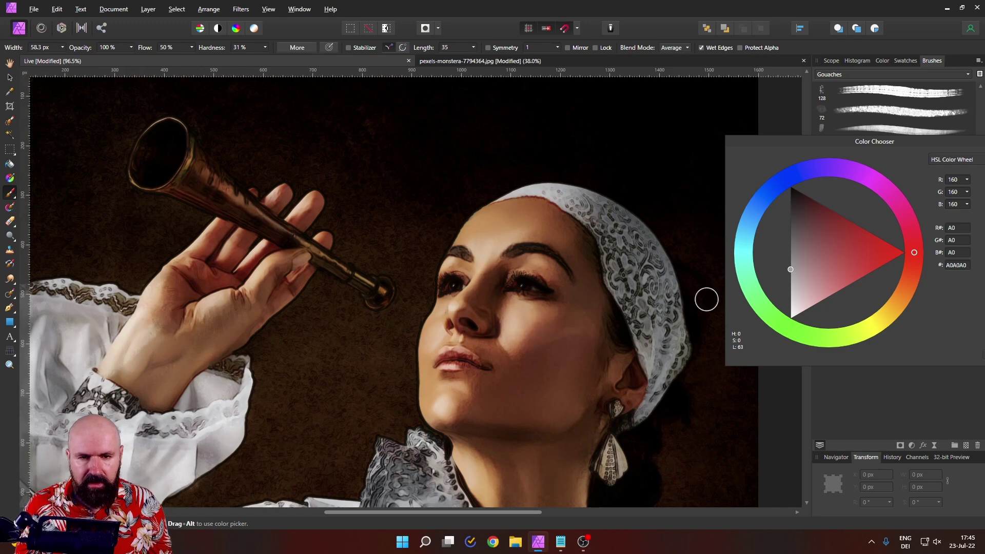
pyautogui.click(793, 281)
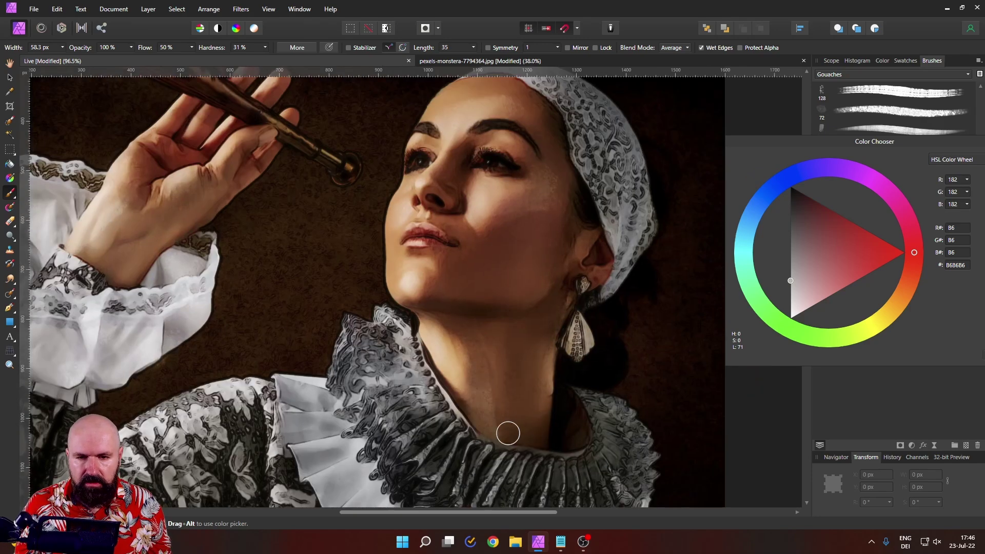
# - Brighten the back of the hand with a 90 px brush stroke
pyautogui.moveTo(508, 434); pyautogui.dragTo(547, 336)
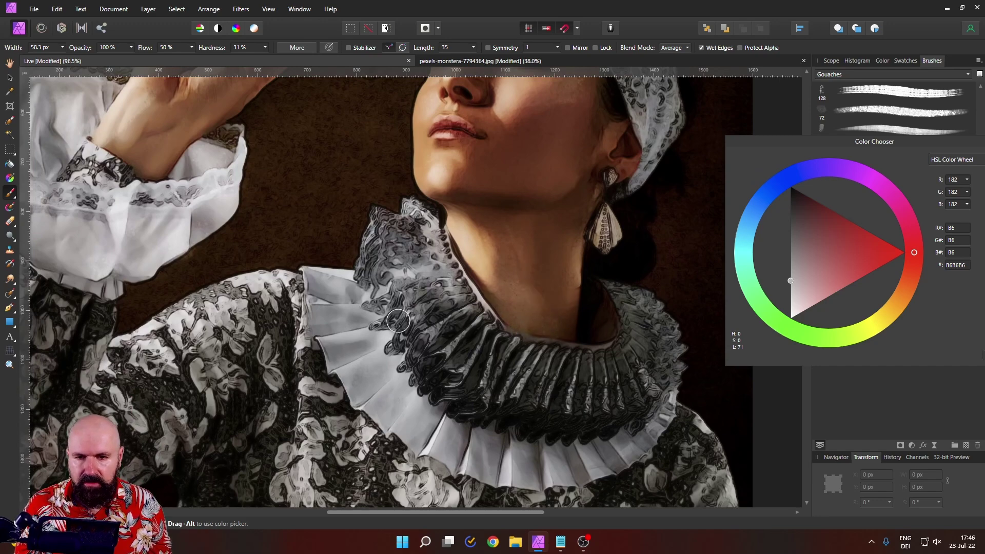
pyautogui.moveTo(376, 405); pyautogui.dragTo(374, 405)
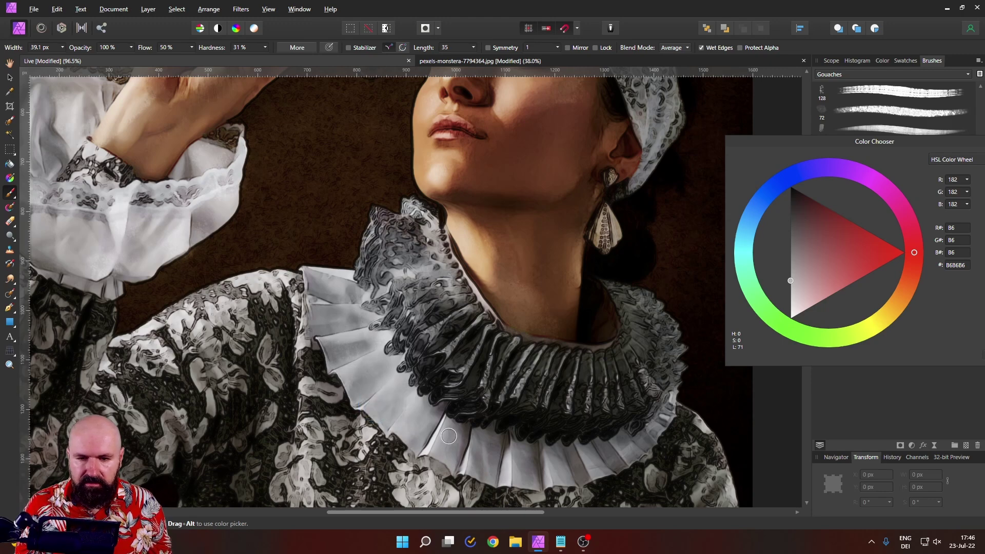
pyautogui.scroll(-4, 583, 216)
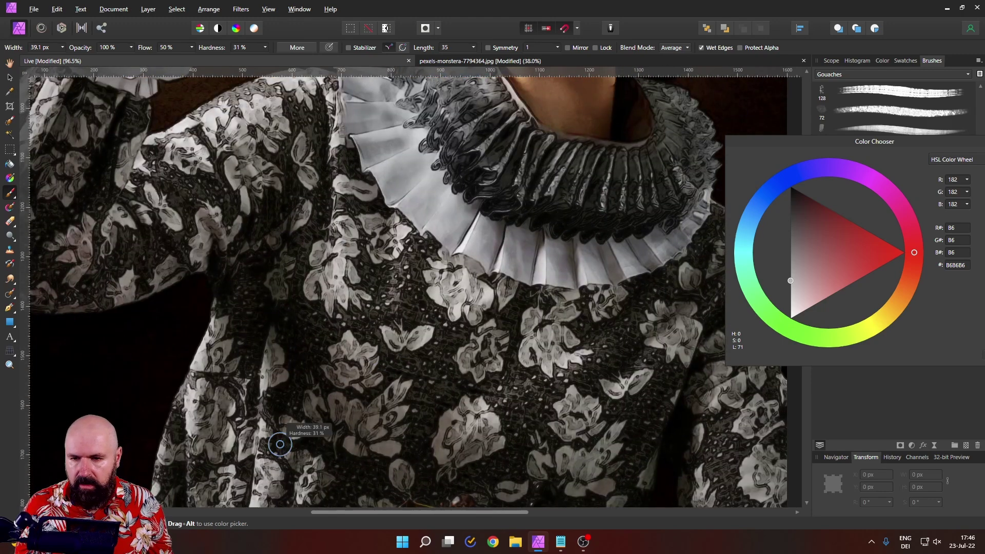
pyautogui.moveTo(279, 444); pyautogui.dragTo(328, 210)
pyautogui.moveTo(385, 230); pyautogui.dragTo(443, 231)
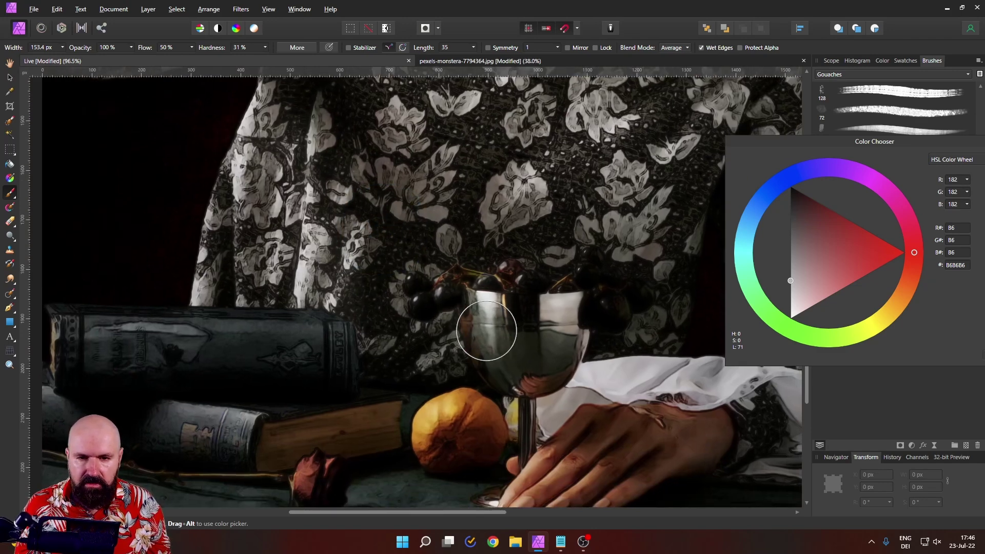
pyautogui.moveTo(458, 409); pyautogui.dragTo(427, 409)
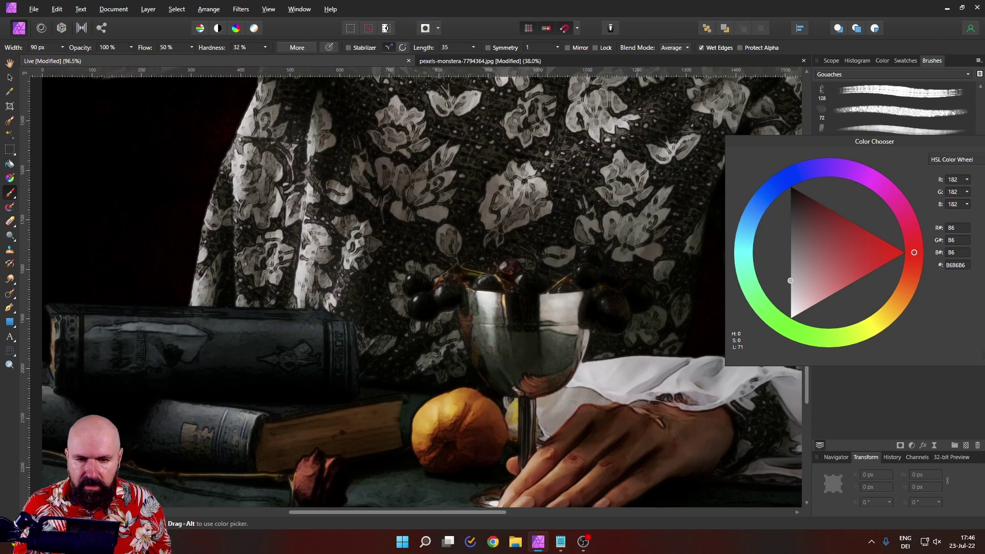
pyautogui.moveTo(598, 381); pyautogui.dragTo(373, 335)
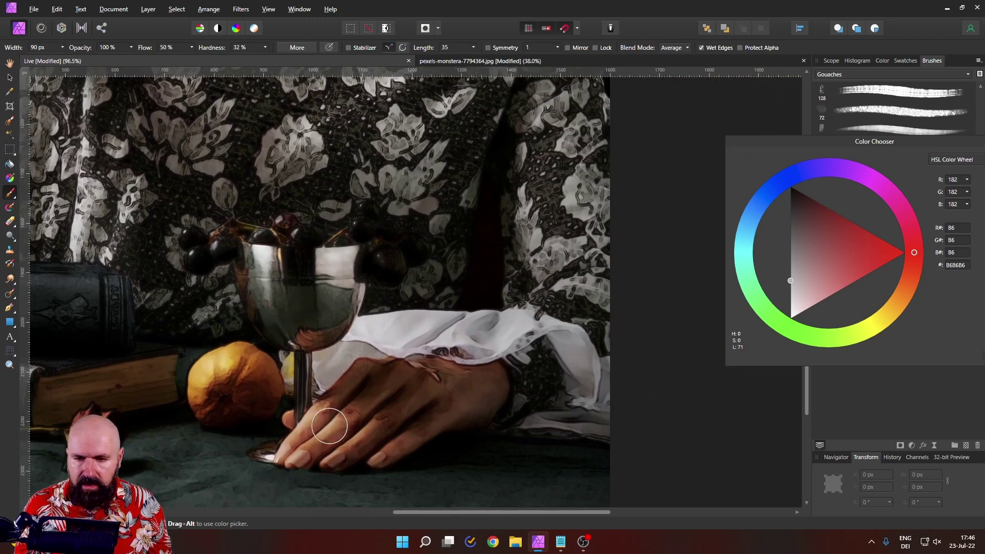
pyautogui.moveTo(458, 368); pyautogui.dragTo(417, 358)
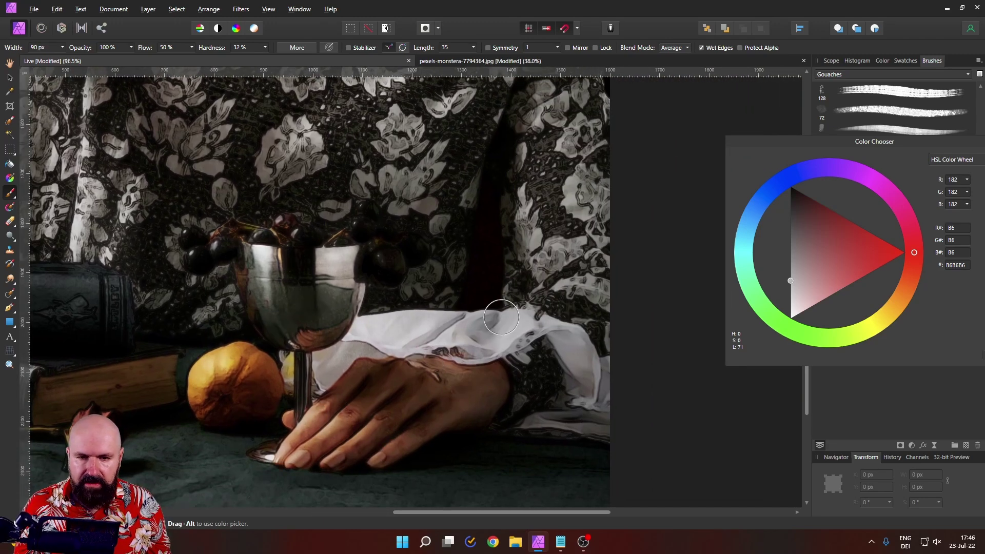
# - Lighten the earring with a smaller brush
pyautogui.scroll(4, 483, 297)
pyautogui.hscroll(2, 482, 297)
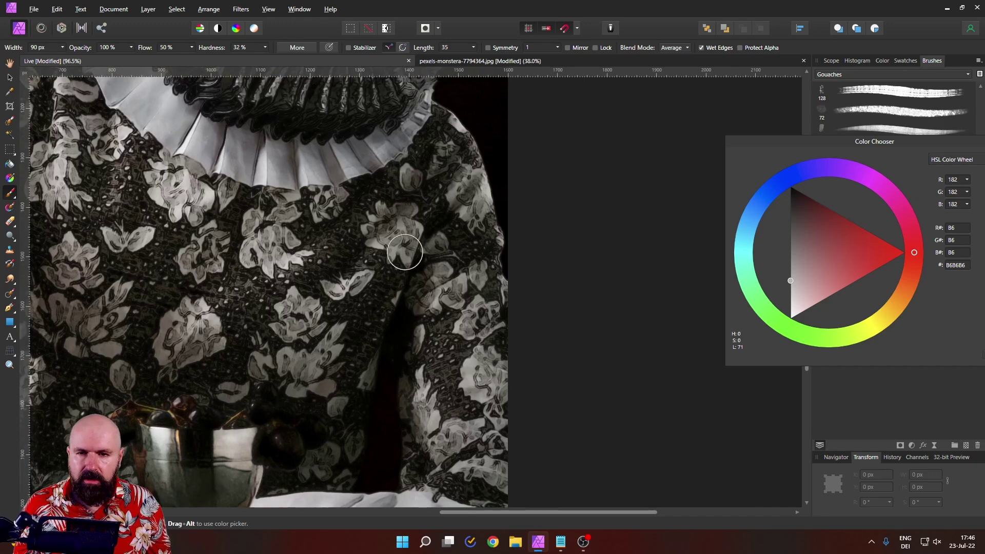
pyautogui.scroll(4, 464, 195)
pyautogui.hscroll(-1, 465, 195)
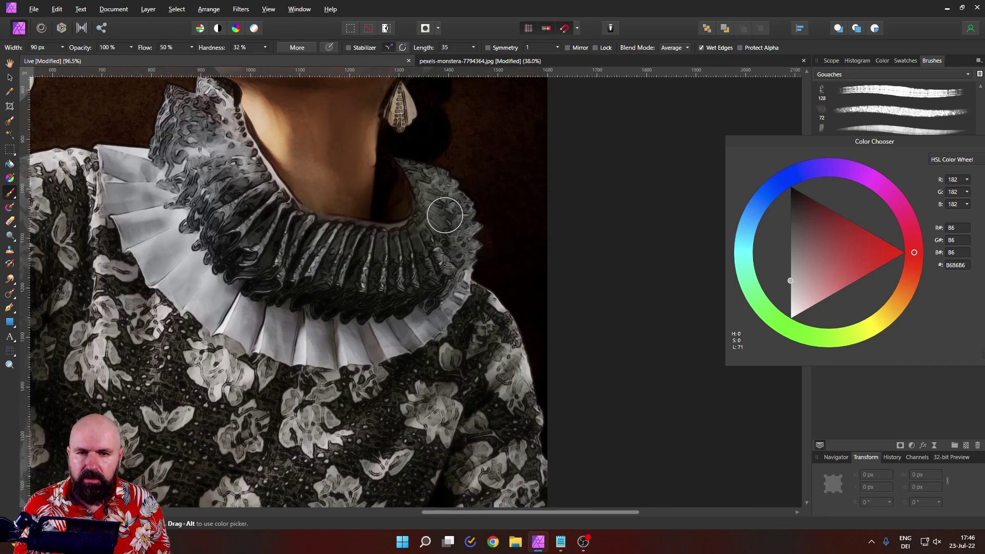
pyautogui.scroll(4, 507, 288)
pyautogui.hscroll(-2, 508, 287)
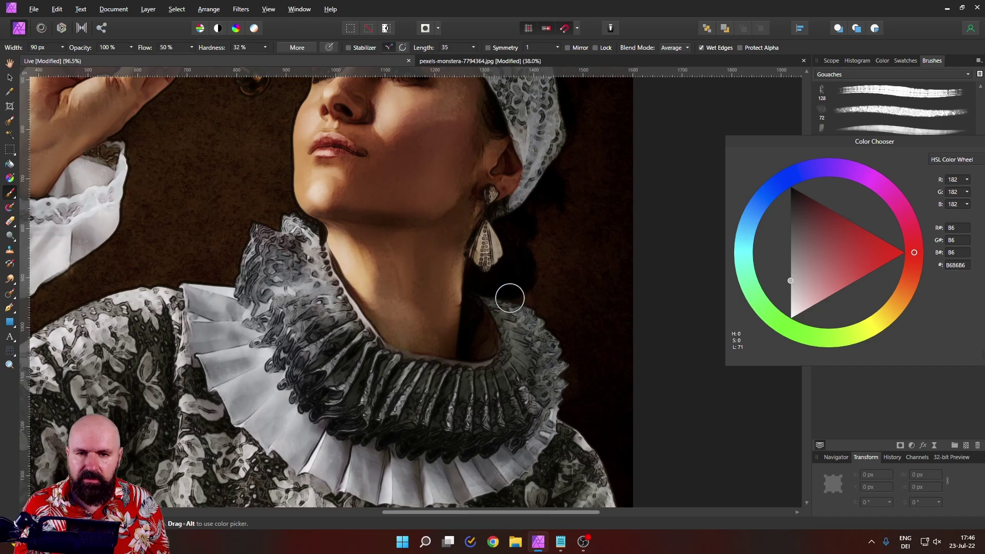
pyautogui.scroll(-1, 510, 298)
pyautogui.moveTo(503, 283)
pyautogui.mouseDown()
pyautogui.moveTo(495, 279)
pyautogui.moveTo(513, 288)
pyautogui.mouseUp()
pyautogui.scroll(3, 495, 259)
pyautogui.moveTo(493, 256)
pyautogui.mouseDown()
pyautogui.moveTo(486, 244)
pyautogui.moveTo(495, 243)
pyautogui.mouseUp()
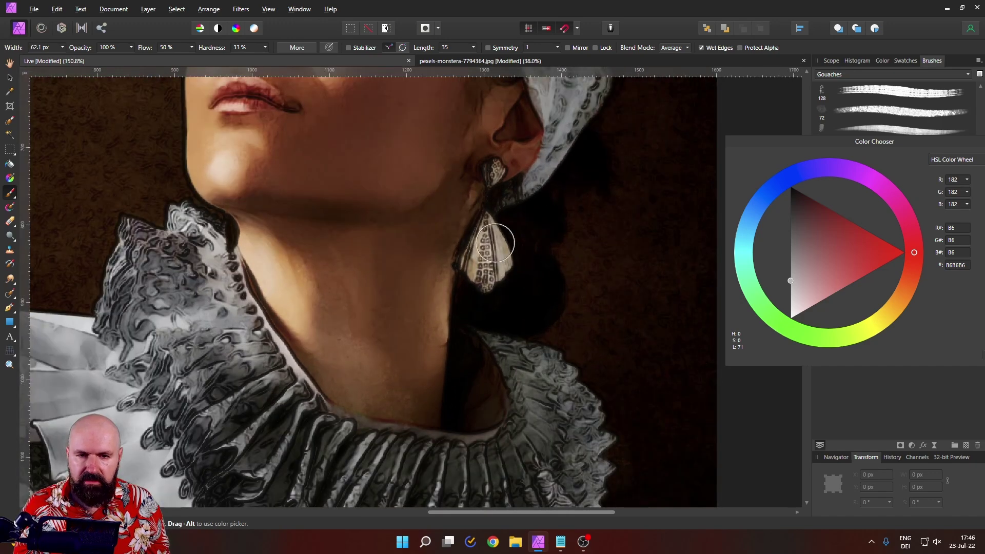
# - Scroll the view to frame the headscarf horn and face
pyautogui.scroll(3, 532, 269)
pyautogui.hscroll(-1, 549, 255)
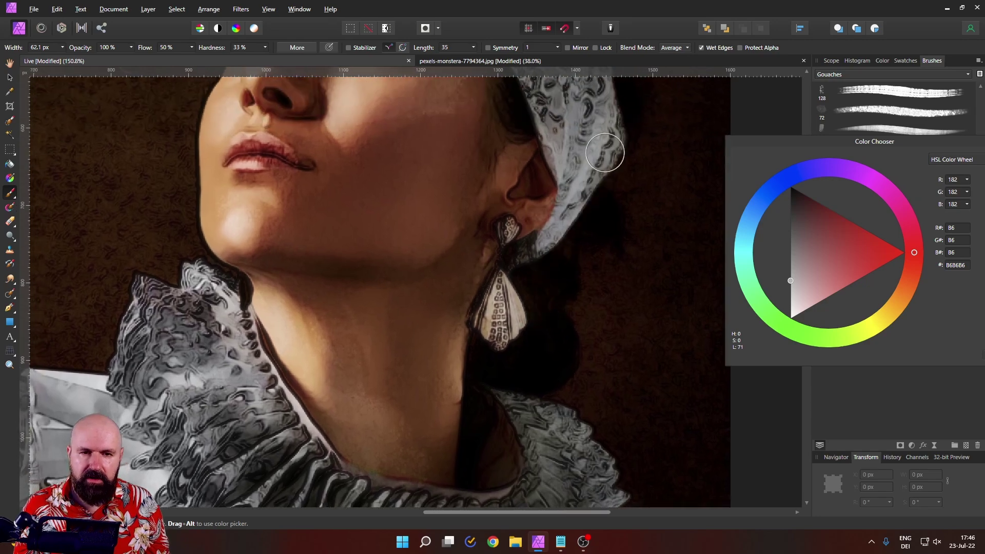
pyautogui.scroll(5, 605, 152)
pyautogui.hscroll(-1, 635, 413)
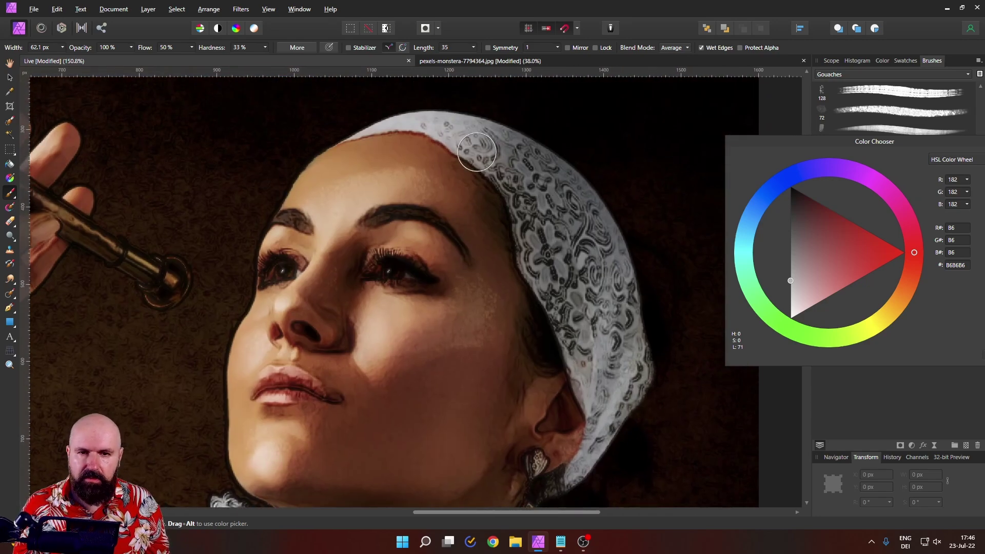
pyautogui.scroll(-5, 483, 365)
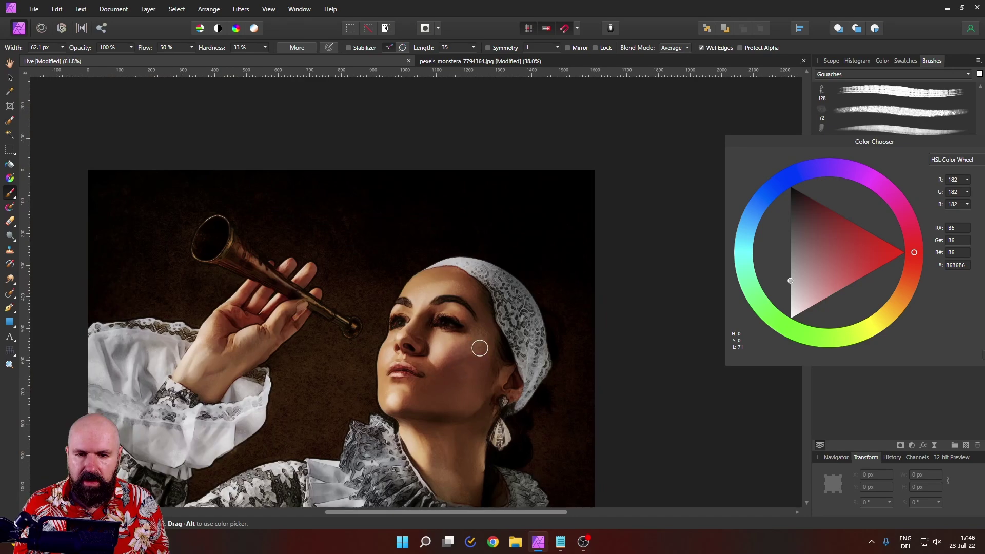
pyautogui.moveTo(480, 347); pyautogui.dragTo(538, 366)
pyautogui.scroll(1, 551, 239)
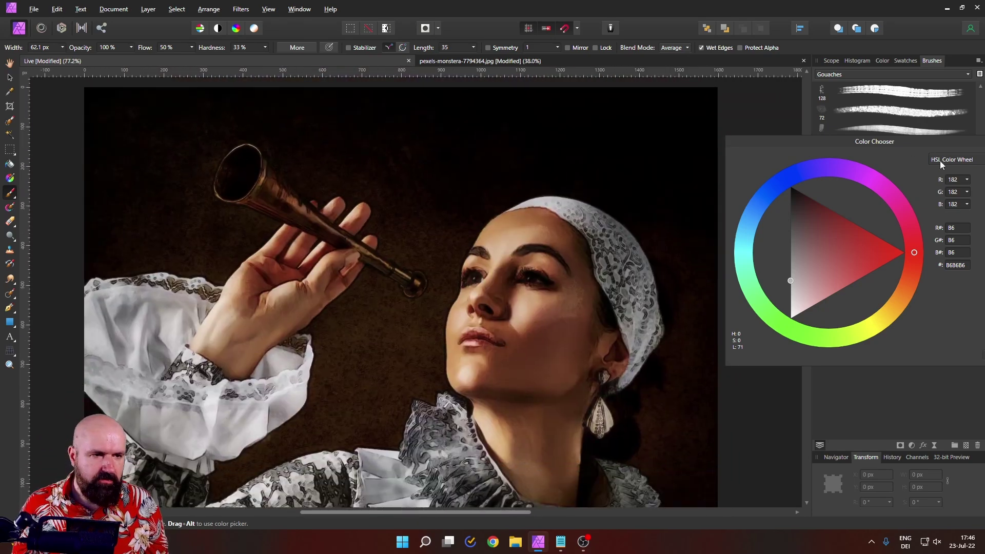
# - Close the colour chooser and toggle the Soft Light texture layer off and on to compare
pyautogui.moveTo(926, 142); pyautogui.dragTo(756, 154)
pyautogui.click(830, 366)
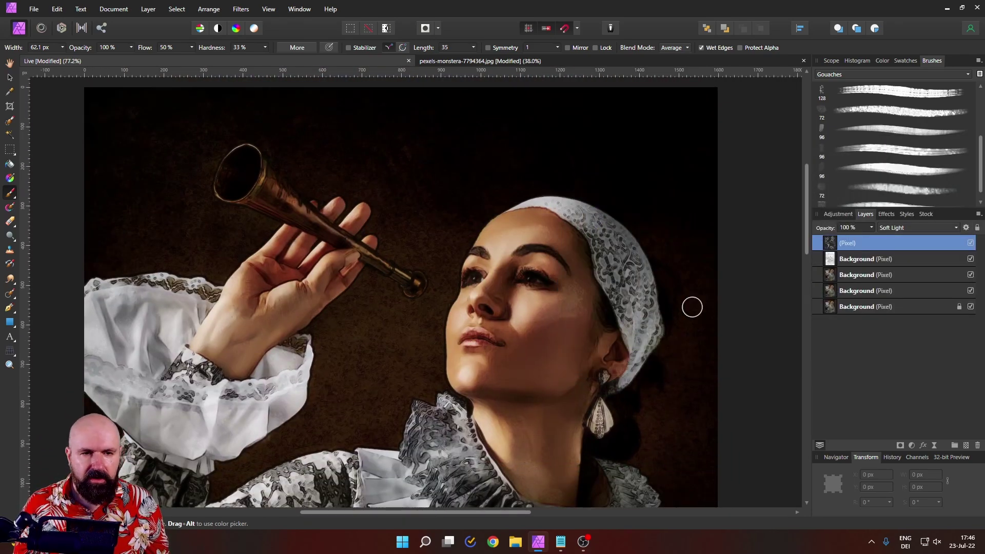
pyautogui.scroll(-1, 681, 301)
pyautogui.click(970, 245)
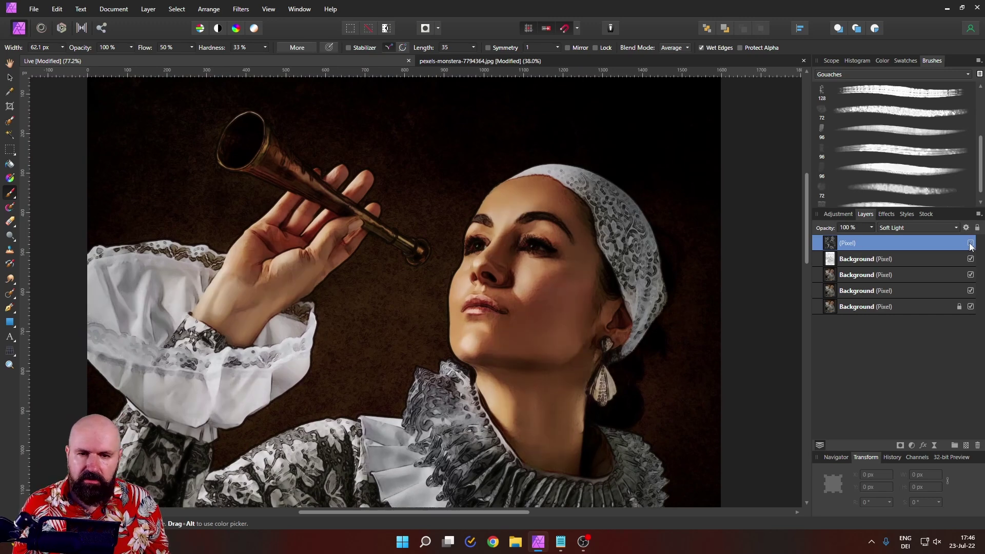
pyautogui.click(970, 244)
pyautogui.click(970, 244)
pyautogui.click(970, 244)
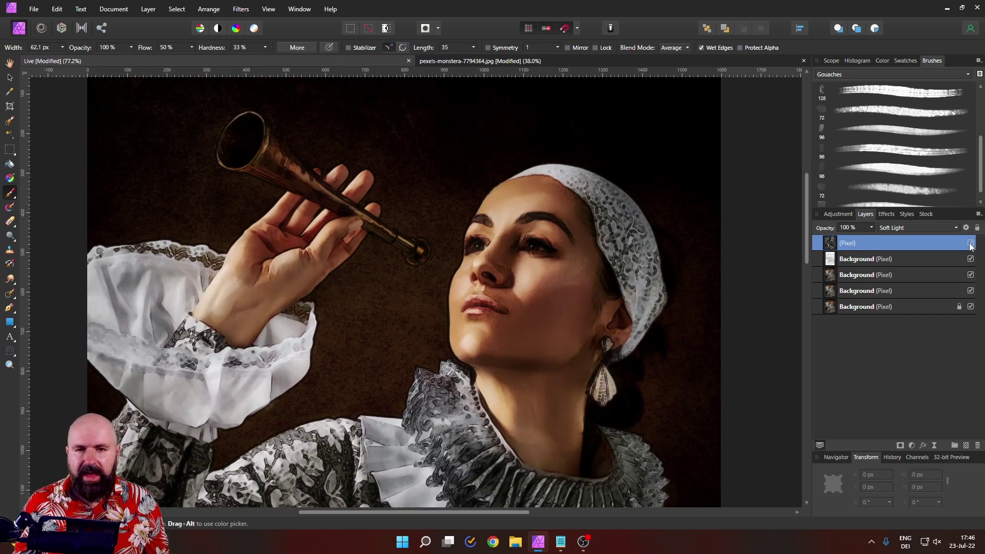
pyautogui.click(970, 244)
pyautogui.click(970, 244)
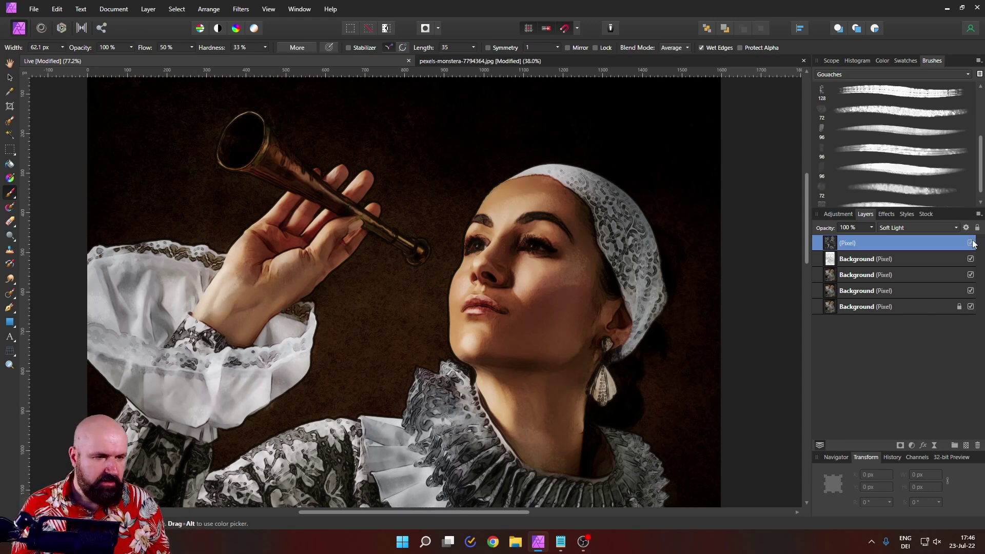
pyautogui.click(971, 244)
pyautogui.click(971, 244)
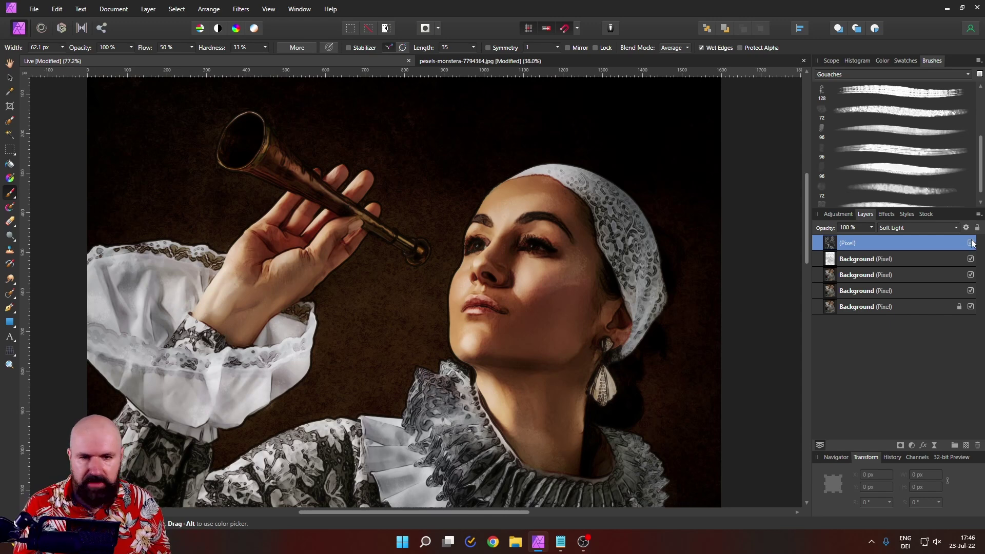
# - Lower the opacity of the third and second Background painted layers
pyautogui.click(826, 277)
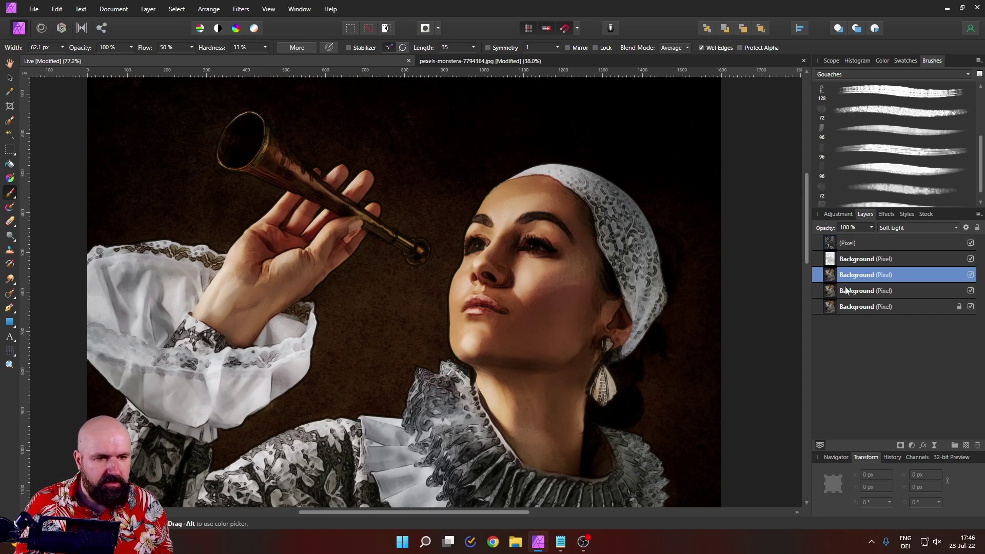
pyautogui.click(871, 228)
pyautogui.moveTo(870, 239); pyautogui.dragTo(838, 239)
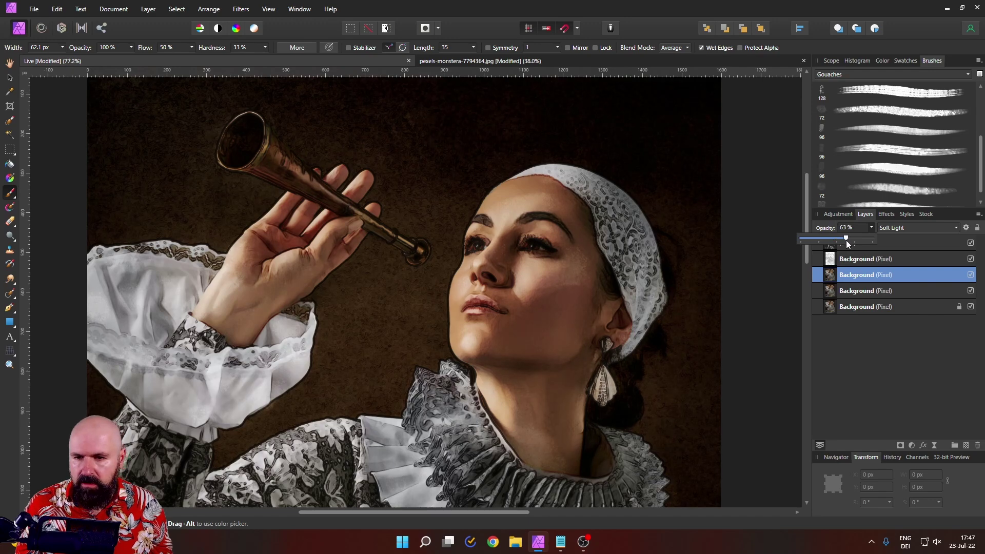
pyautogui.click(854, 257)
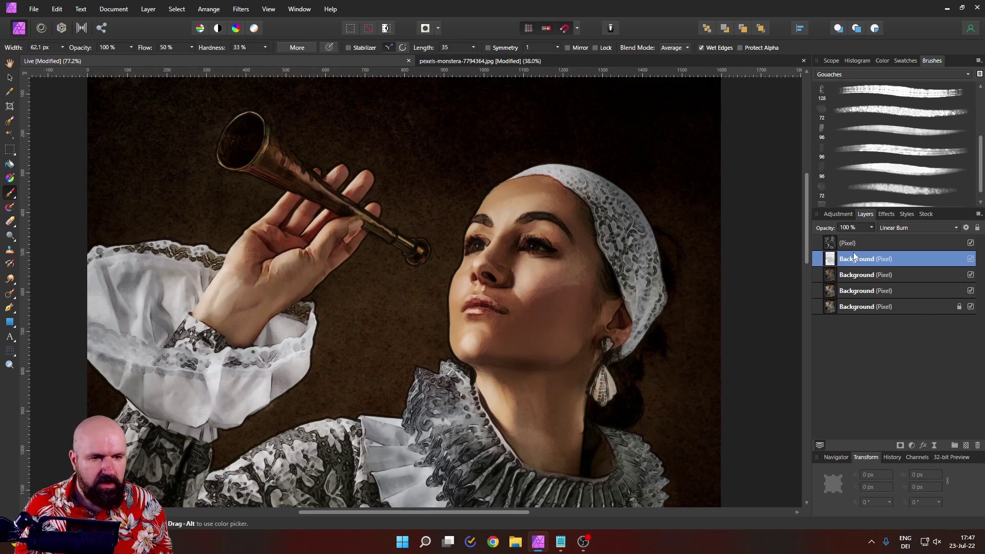
pyautogui.click(871, 229)
pyautogui.moveTo(874, 239); pyautogui.dragTo(844, 240)
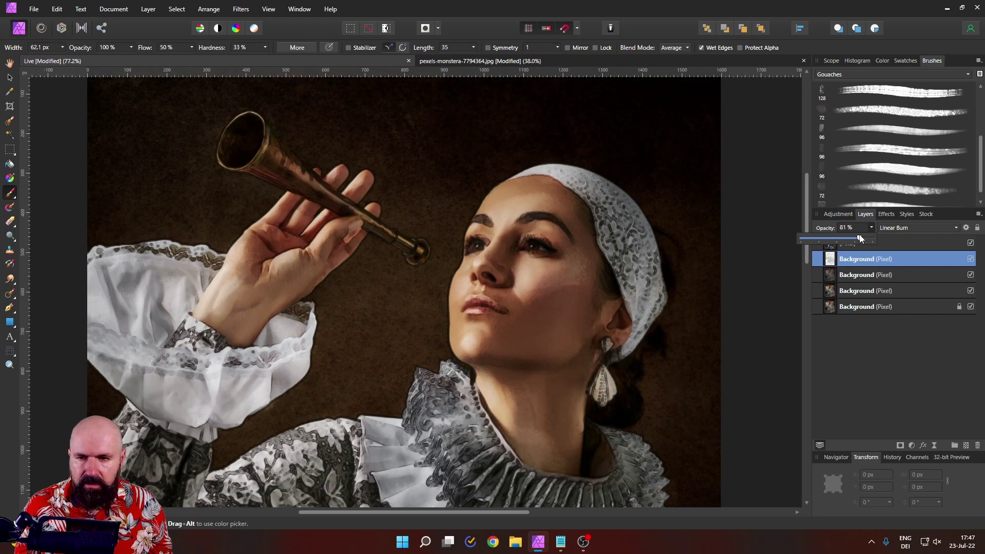
# - Set the top linen texture layer to 86% opacity after comparing it hidden and shown
pyautogui.click(916, 242)
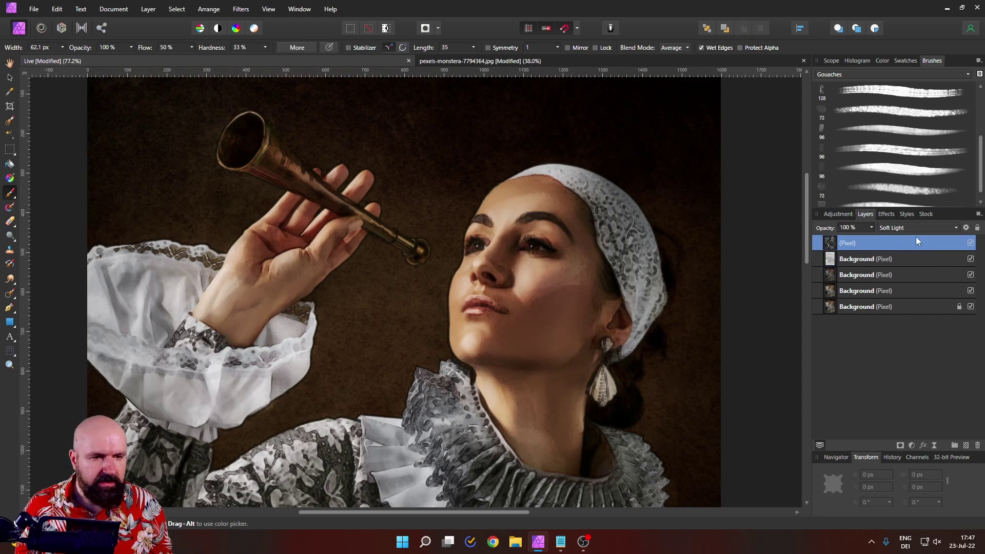
pyautogui.click(971, 244)
pyautogui.click(971, 244)
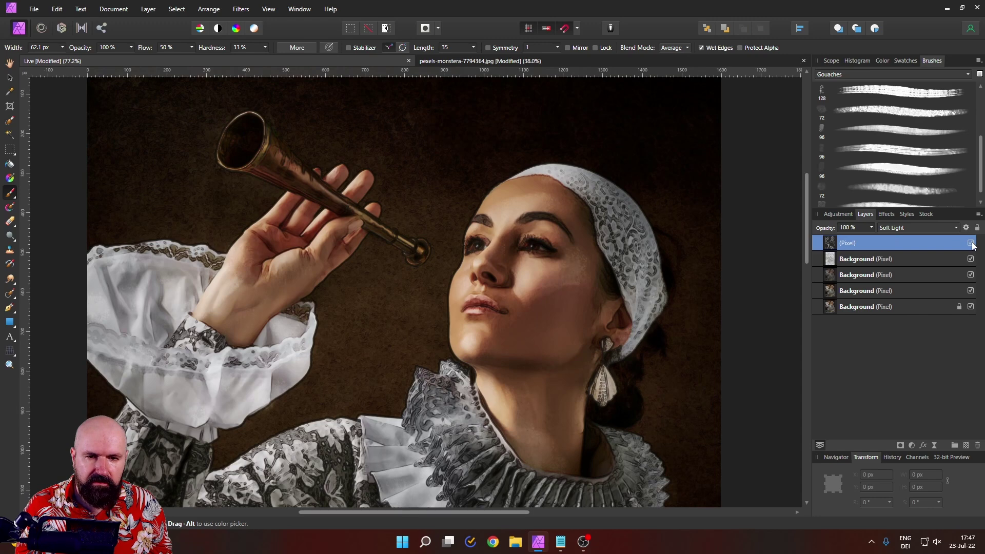
pyautogui.click(871, 229)
pyautogui.moveTo(859, 238); pyautogui.dragTo(863, 239)
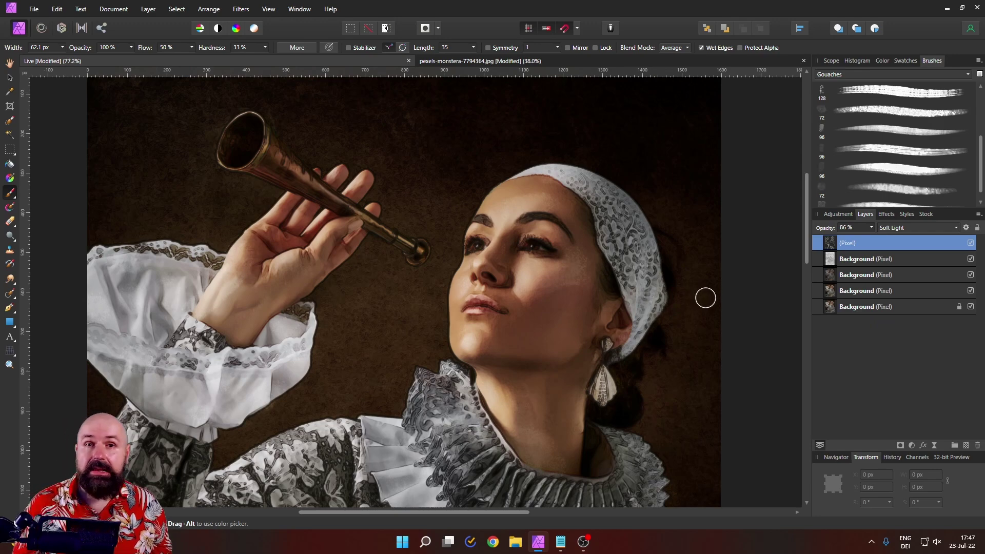
# - Resize the pexels-monstera linen canvas to 2667 × 4000 px with a top-left anchor
pyautogui.click(478, 62)
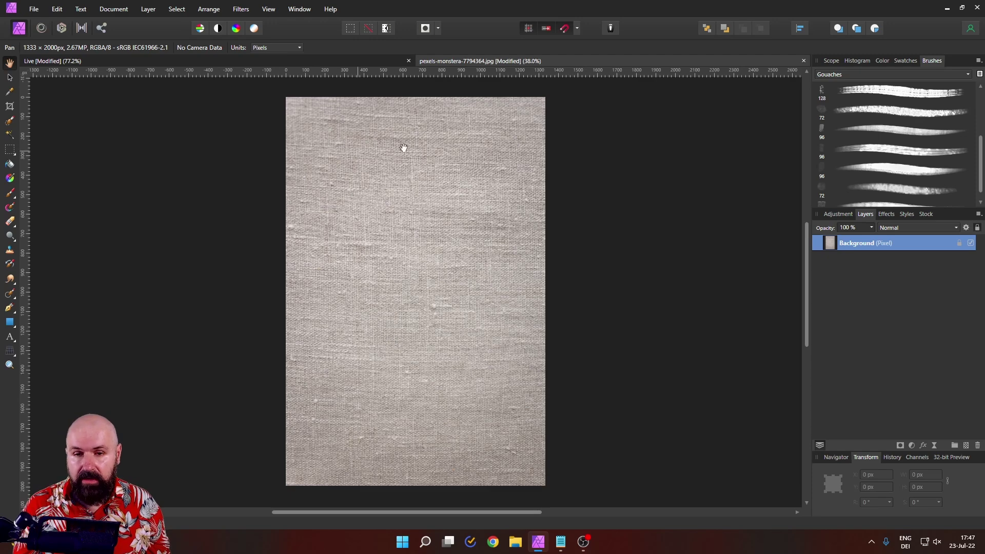
pyautogui.click(123, 11)
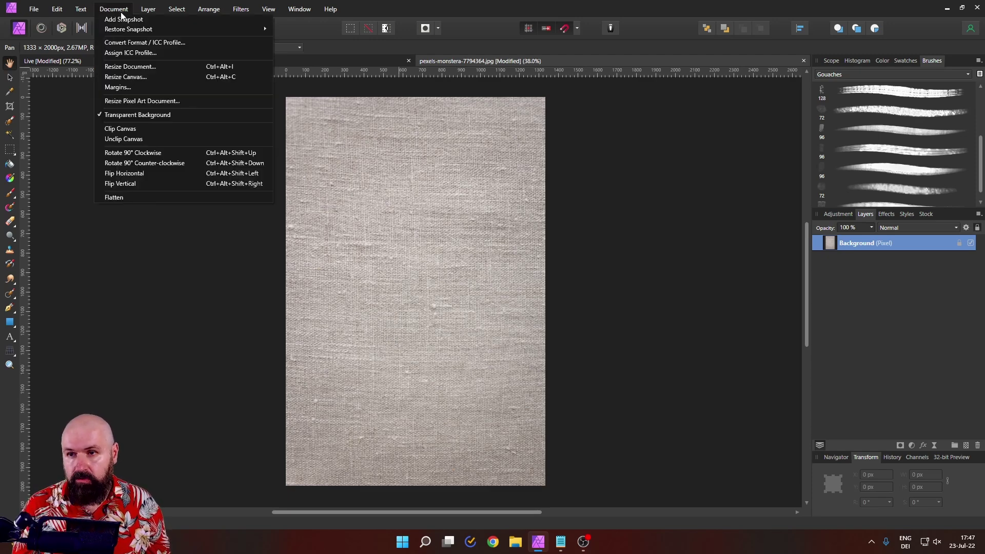
pyautogui.click(125, 76)
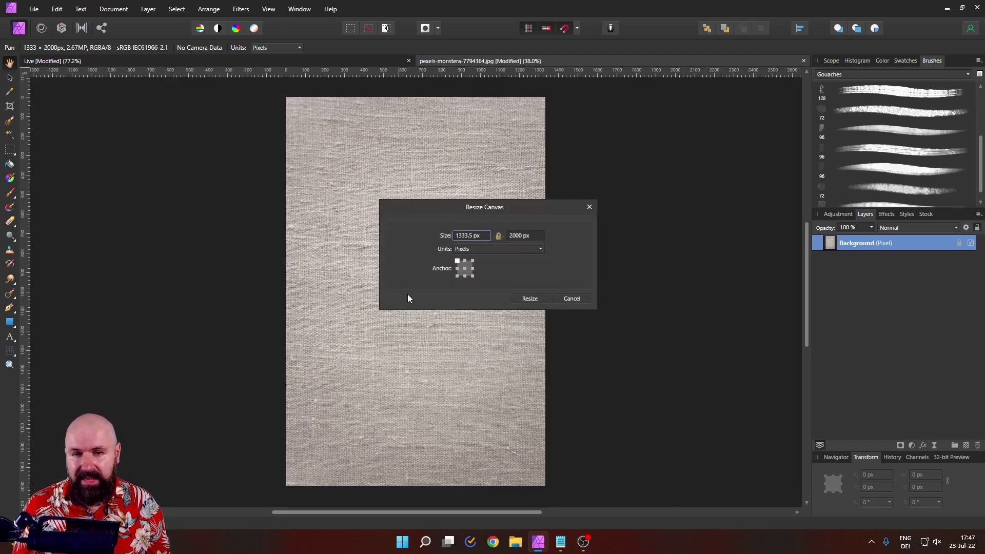
pyautogui.click(486, 237)
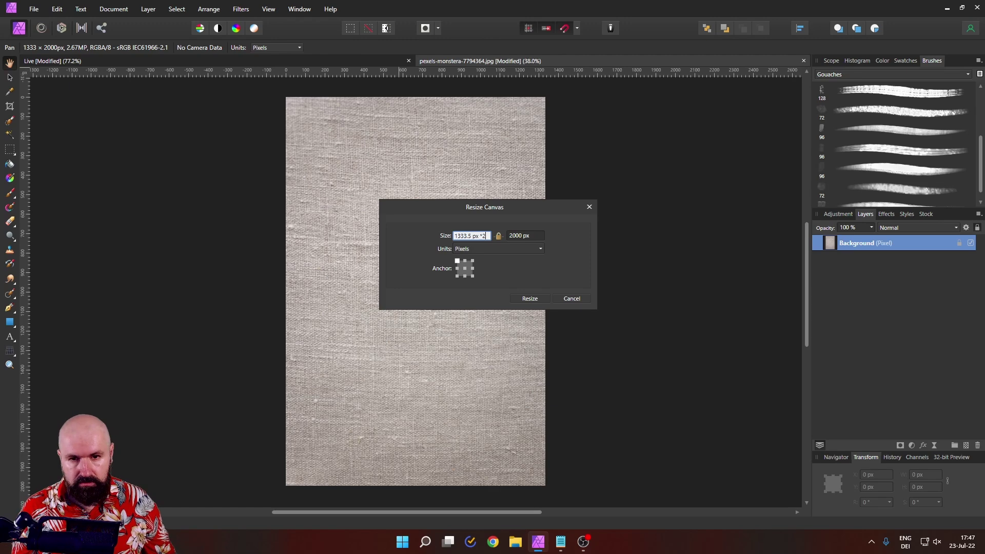
pyautogui.click(529, 298)
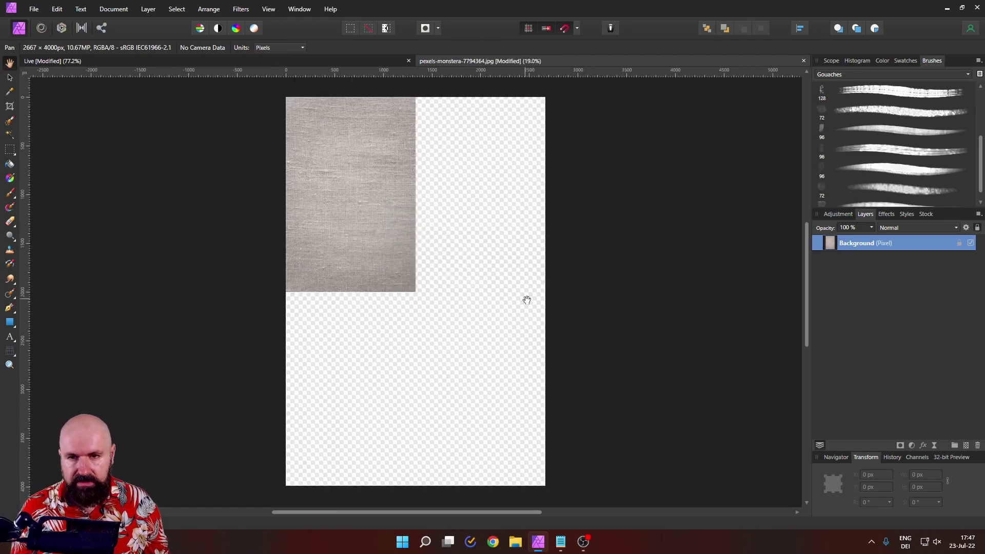
# - Duplicate the linen texture into the other three quadrants, rotating copies 180°
pyautogui.click(12, 77)
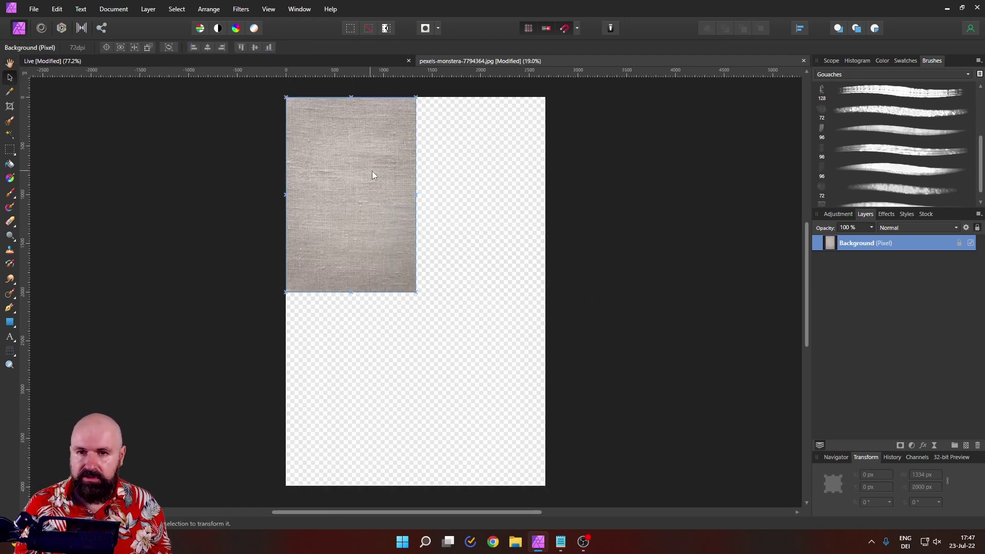
pyautogui.click(960, 248)
pyautogui.moveTo(370, 190); pyautogui.dragTo(488, 192)
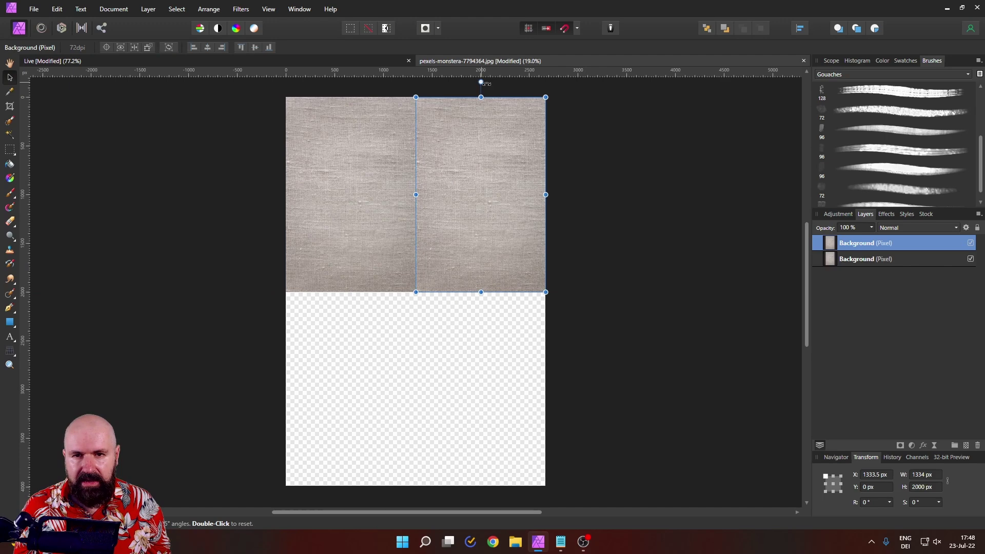
pyautogui.moveTo(482, 83)
pyautogui.mouseDown()
pyautogui.moveTo(538, 288)
pyautogui.moveTo(482, 302)
pyautogui.mouseUp()
pyautogui.moveTo(489, 164)
pyautogui.mouseDown()
pyautogui.moveTo(479, 341)
pyautogui.moveTo(374, 363)
pyautogui.moveTo(355, 355)
pyautogui.mouseUp()
pyautogui.hotkey('ctrl', 'j')
pyautogui.hotkey('ctrl', 'j')
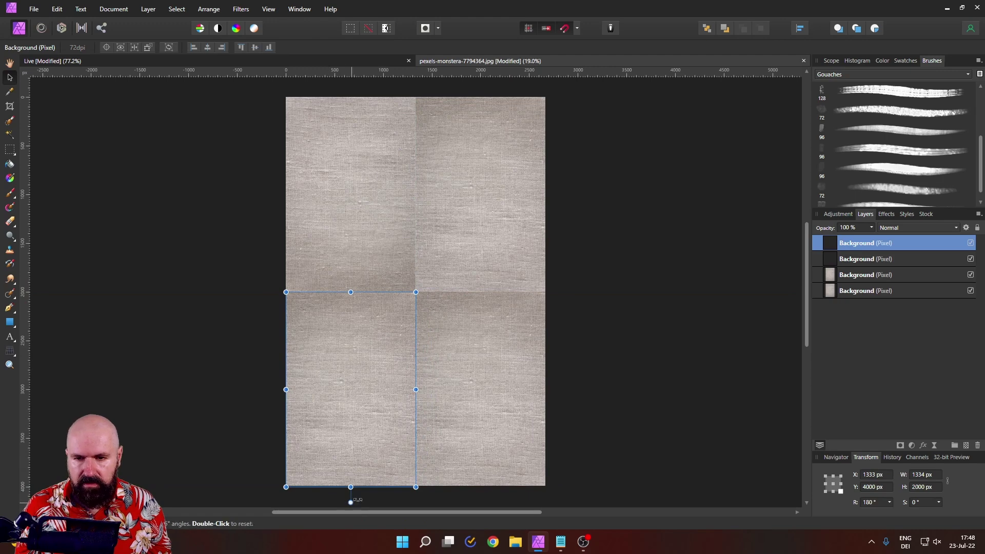
pyautogui.moveTo(350, 502); pyautogui.dragTo(347, 309)
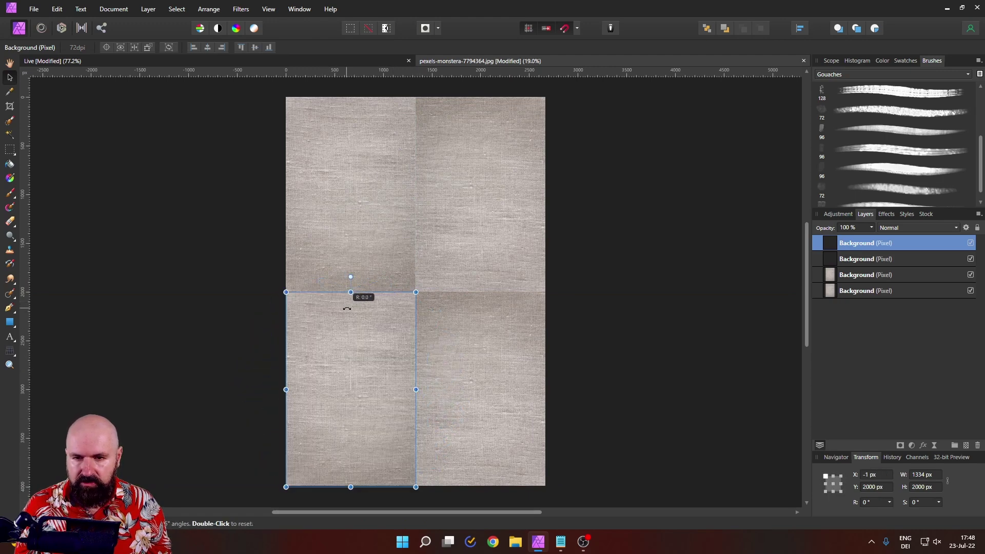
pyautogui.click(195, 263)
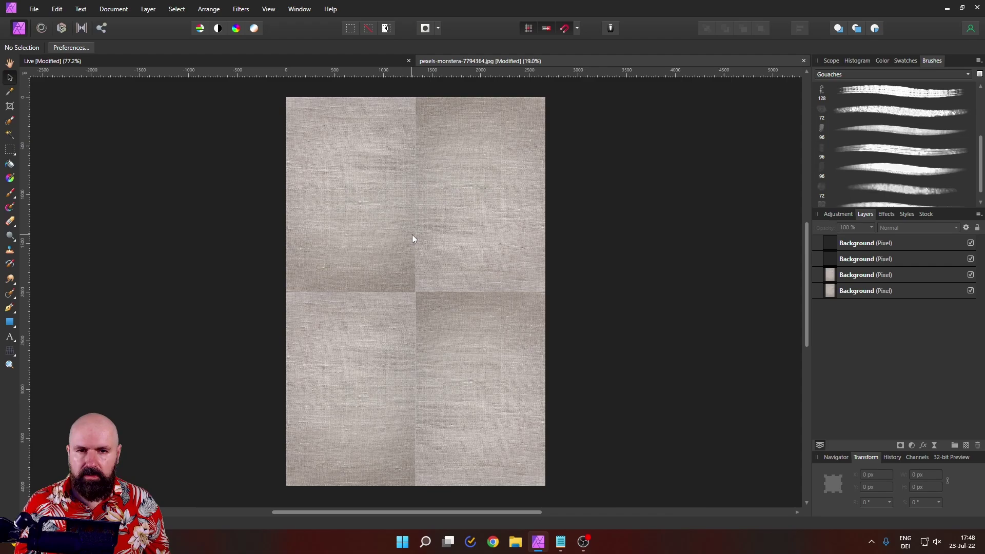
# - Add a new empty pixel layer on top and pick the Clone Brush
pyautogui.scroll(5, 420, 235)
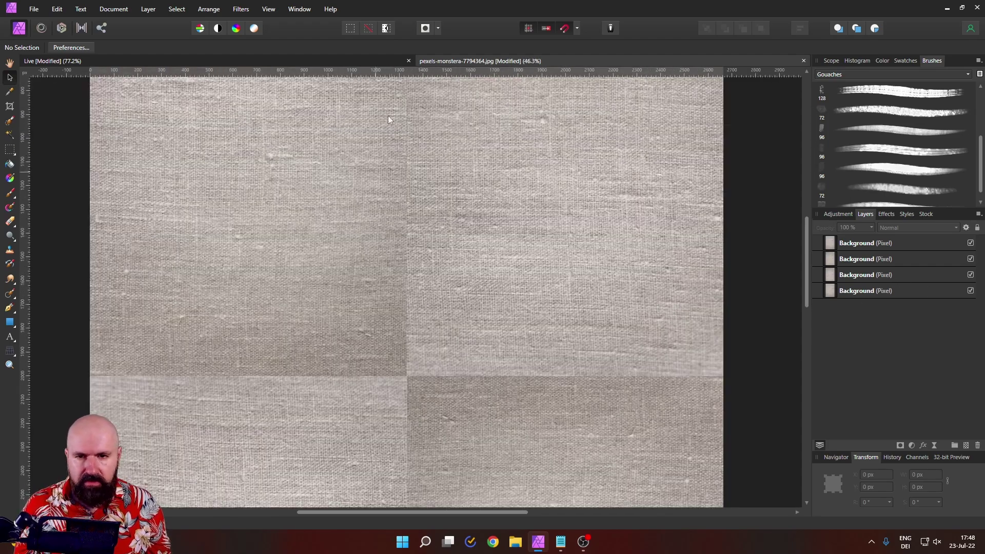
pyautogui.scroll(-5, 420, 276)
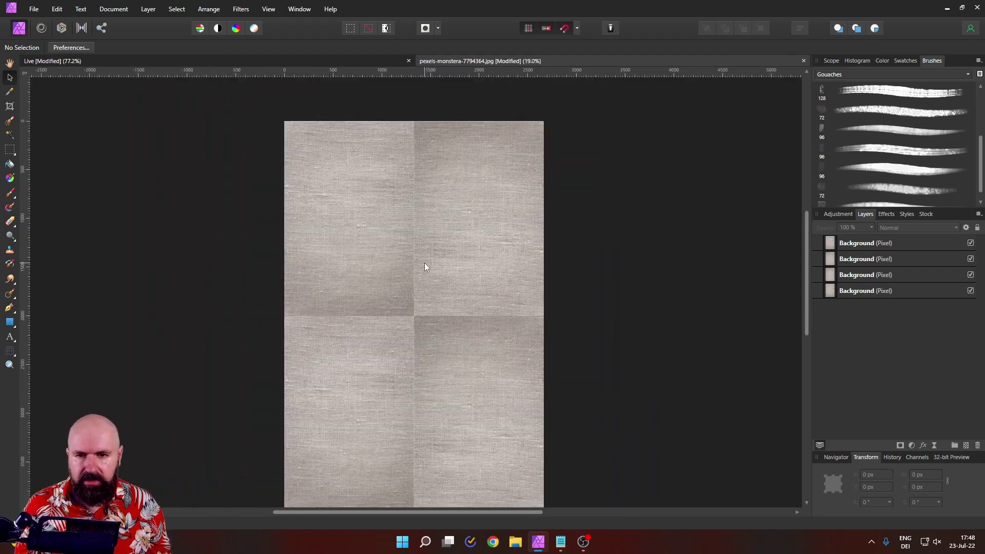
pyautogui.hotkey('ctrl', 'shift', 'n')
pyautogui.click(10, 250)
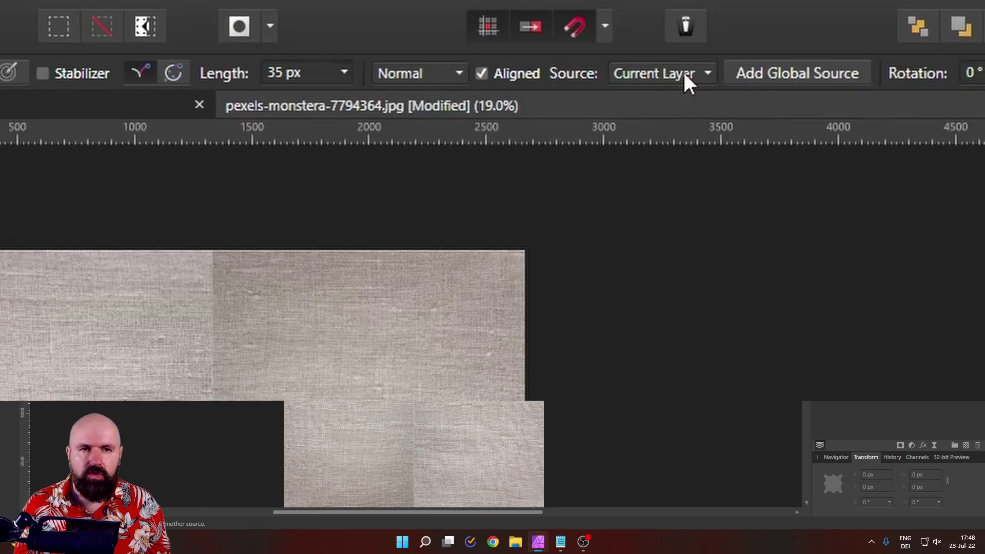
# - Set the Clone Brush to sample layers beneath with softer hardness and clone over a dark linen patch
pyautogui.click(682, 74)
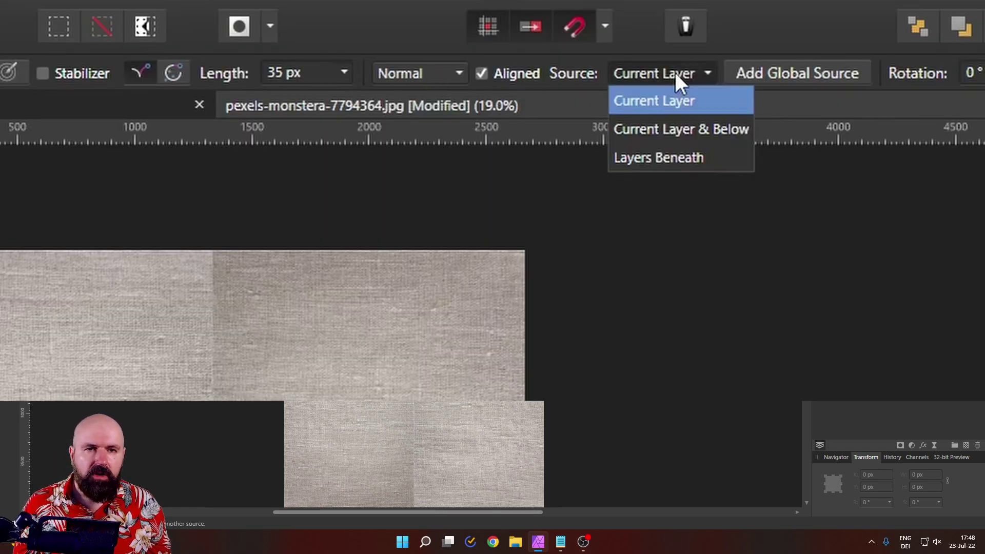
pyautogui.click(673, 157)
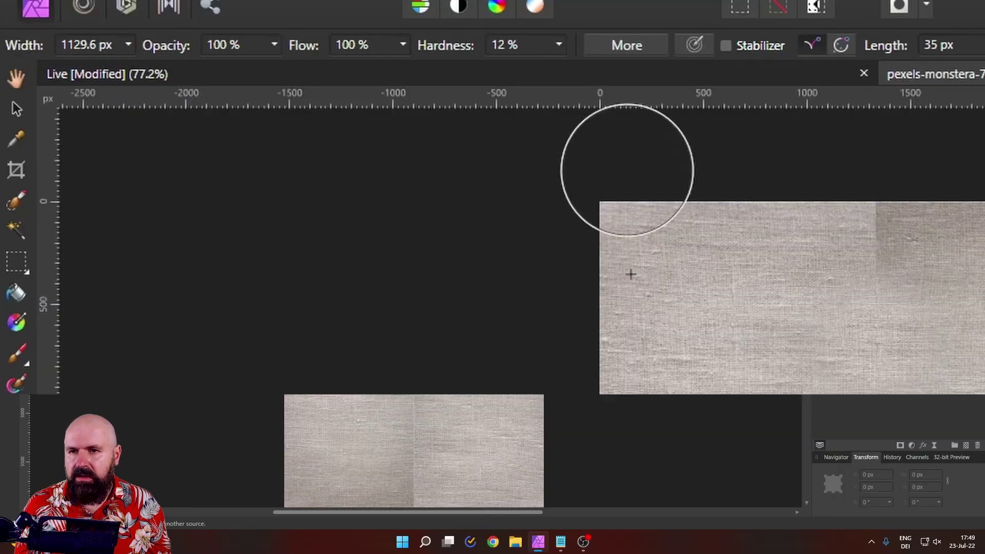
pyautogui.click(560, 47)
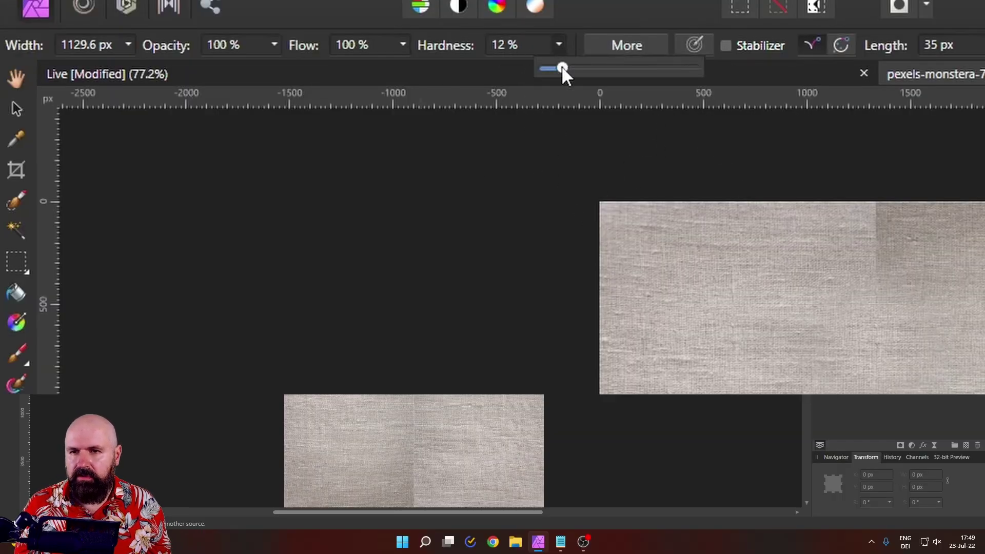
pyautogui.click(562, 45)
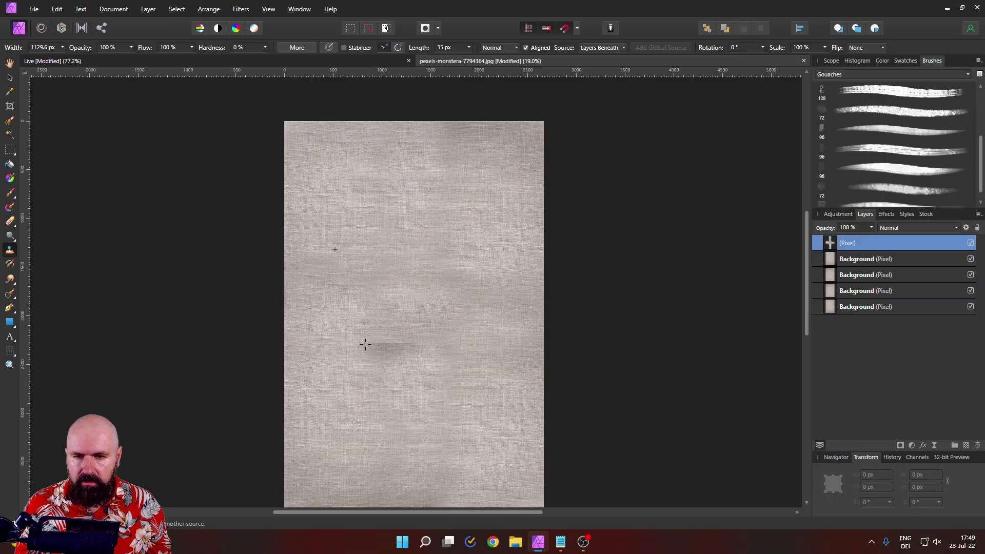
pyautogui.moveTo(374, 355)
pyautogui.mouseDown()
pyautogui.moveTo(403, 317)
pyautogui.moveTo(387, 316)
pyautogui.moveTo(410, 350)
pyautogui.moveTo(431, 332)
pyautogui.mouseUp()
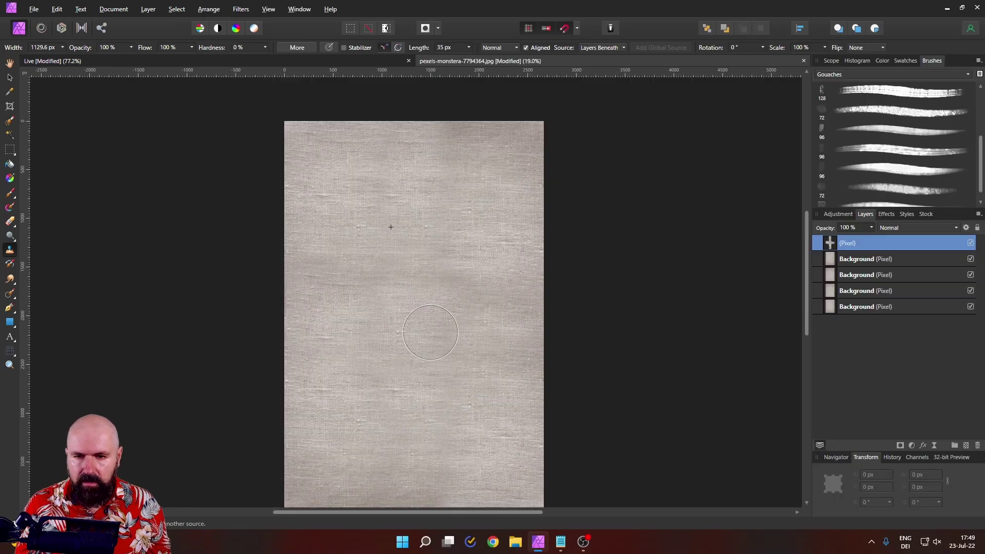
# - Merge the visible texture layers and paste the linen into the portrait document
pyautogui.click(10, 77)
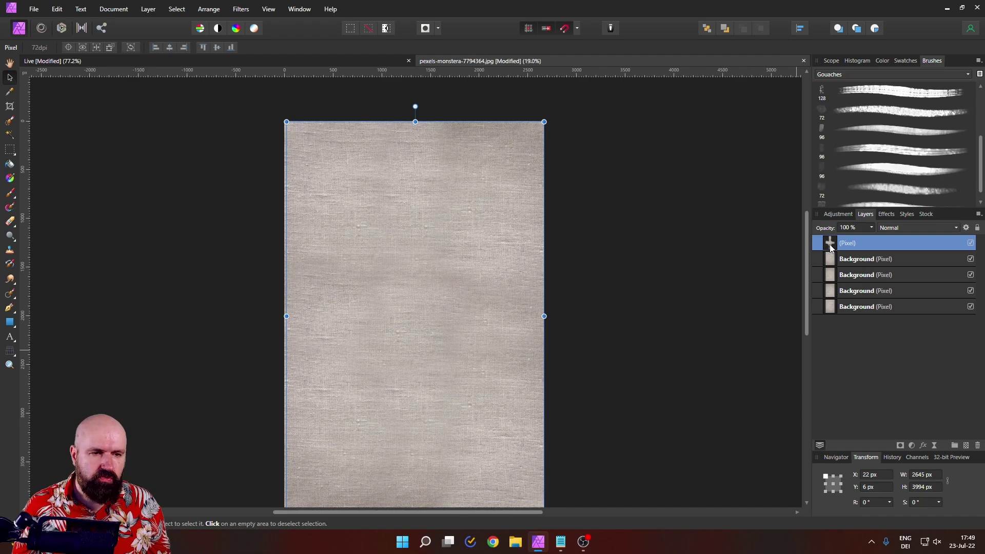
pyautogui.rightClick(831, 248)
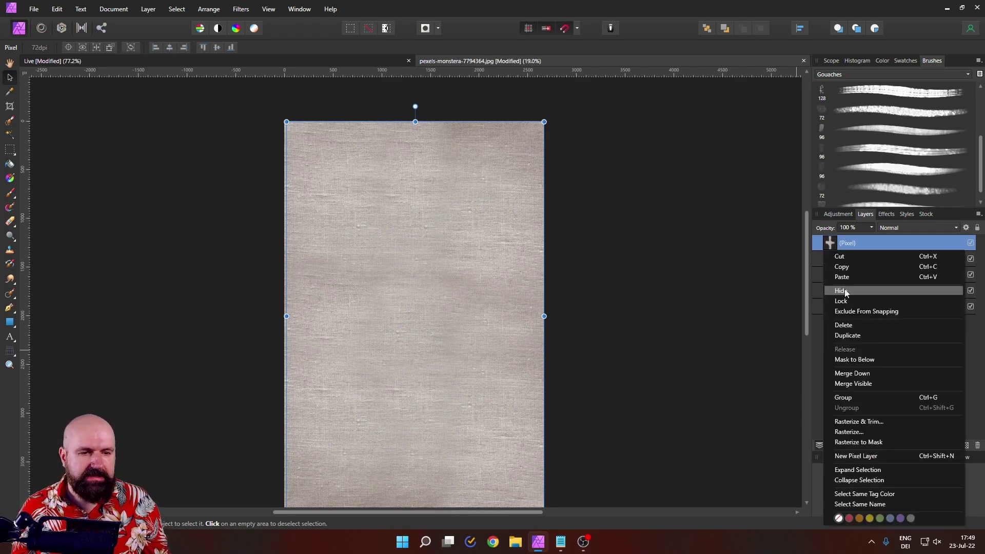
pyautogui.click(858, 386)
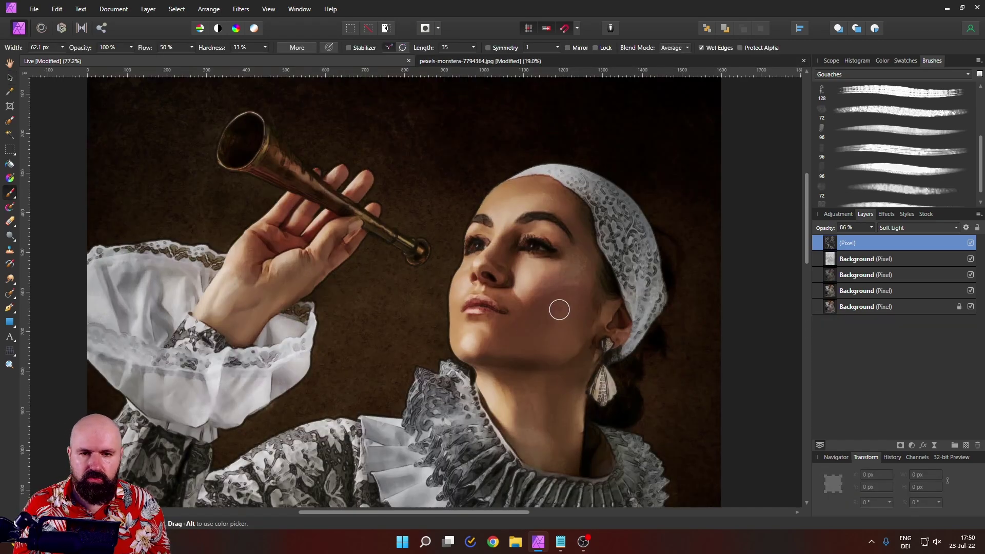
pyautogui.hotkey('ctrl', 'v')
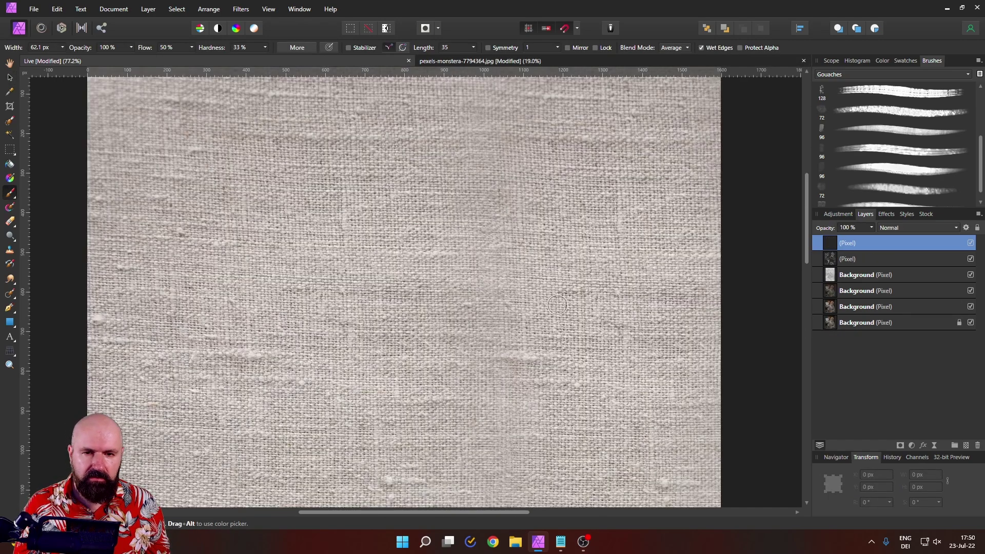
# - Scale the pasted linen layer to about 1623 × 2435 px and align it over the portrait
pyautogui.scroll(-3, 480, 308)
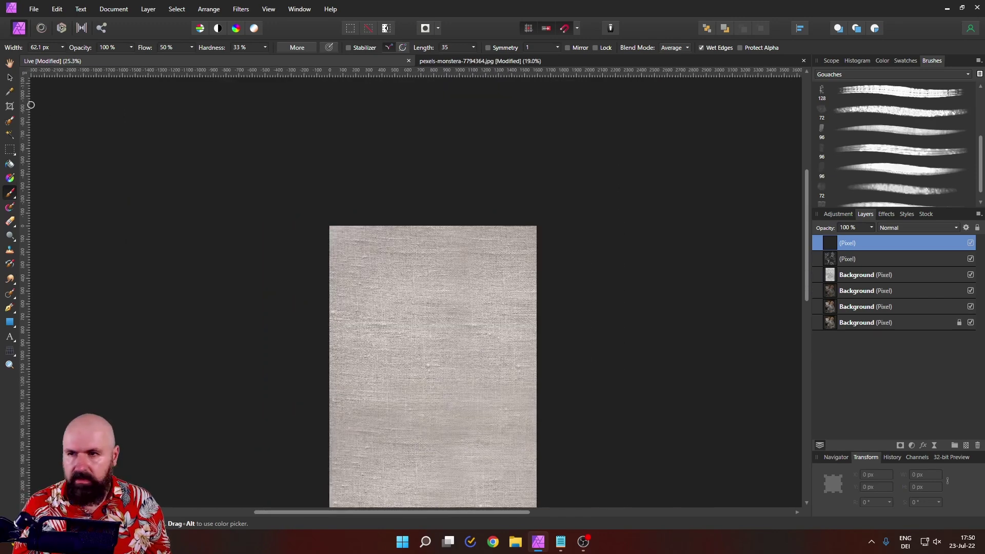
pyautogui.click(10, 77)
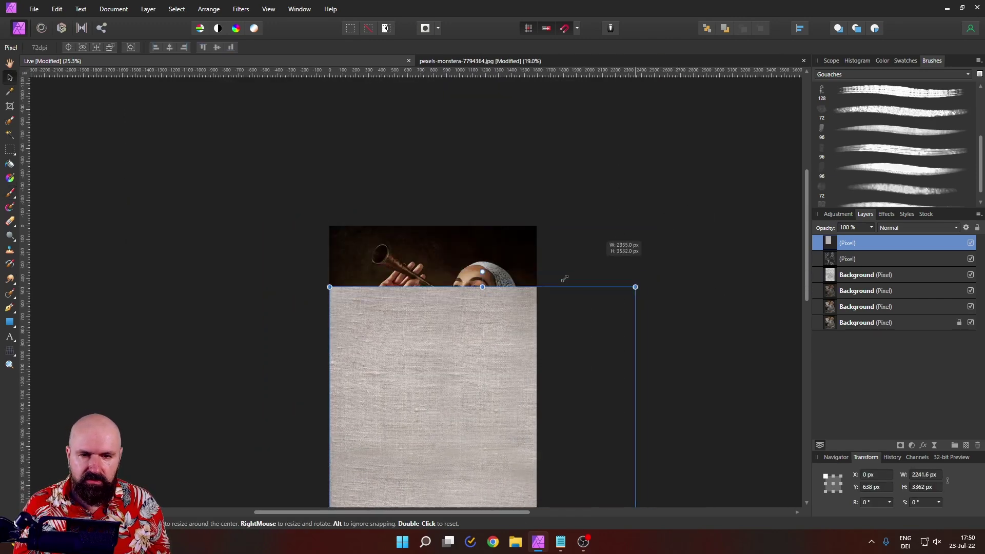
pyautogui.moveTo(676, 226); pyautogui.dragTo(544, 419)
pyautogui.moveTo(473, 441); pyautogui.dragTo(463, 265)
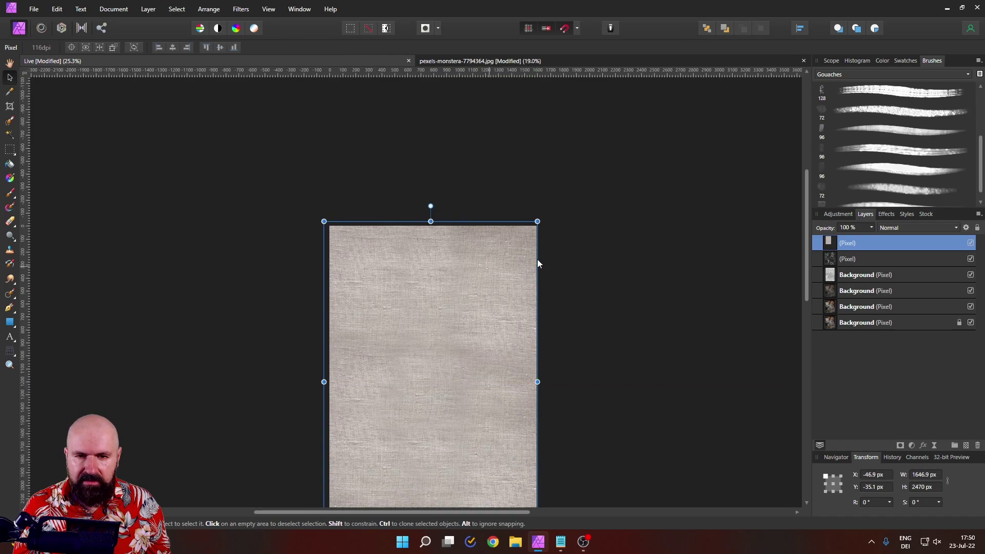
pyautogui.moveTo(499, 302); pyautogui.dragTo(510, 282)
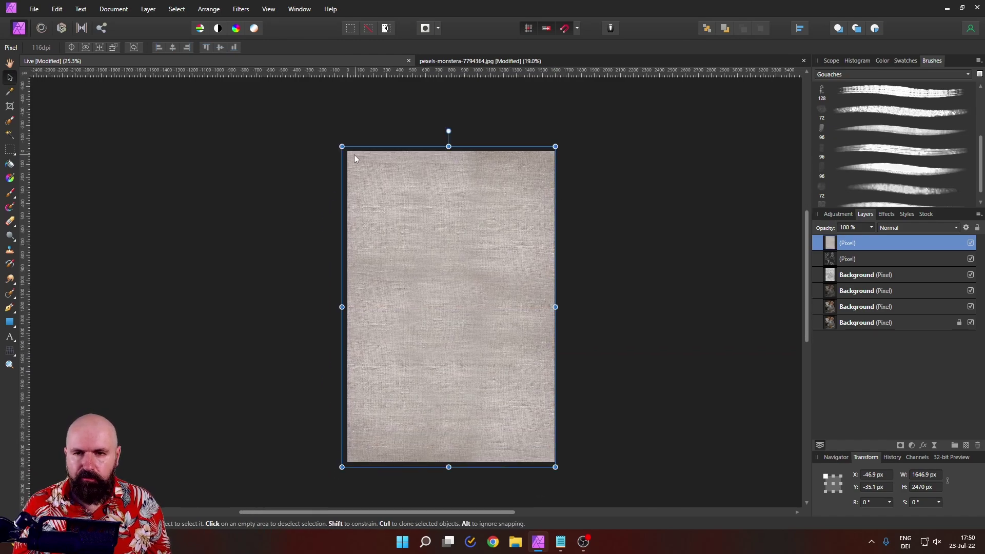
pyautogui.moveTo(354, 155); pyautogui.dragTo(355, 152)
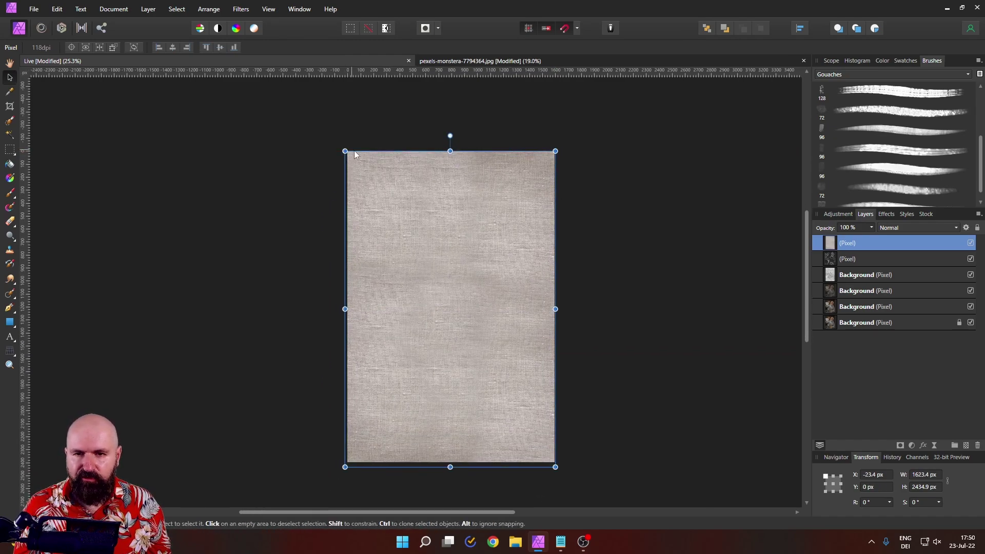
pyautogui.scroll(5, 408, 236)
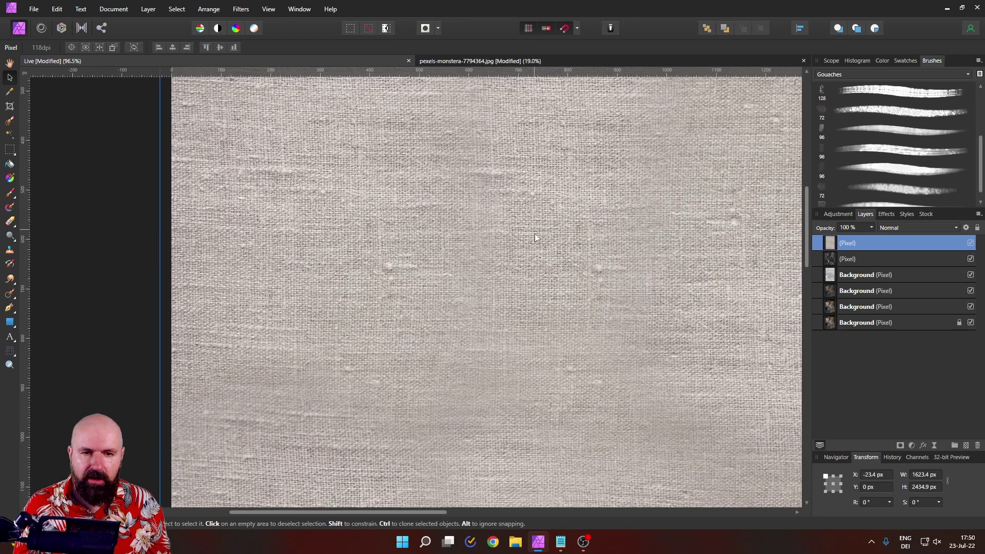
pyautogui.scroll(-3, 518, 274)
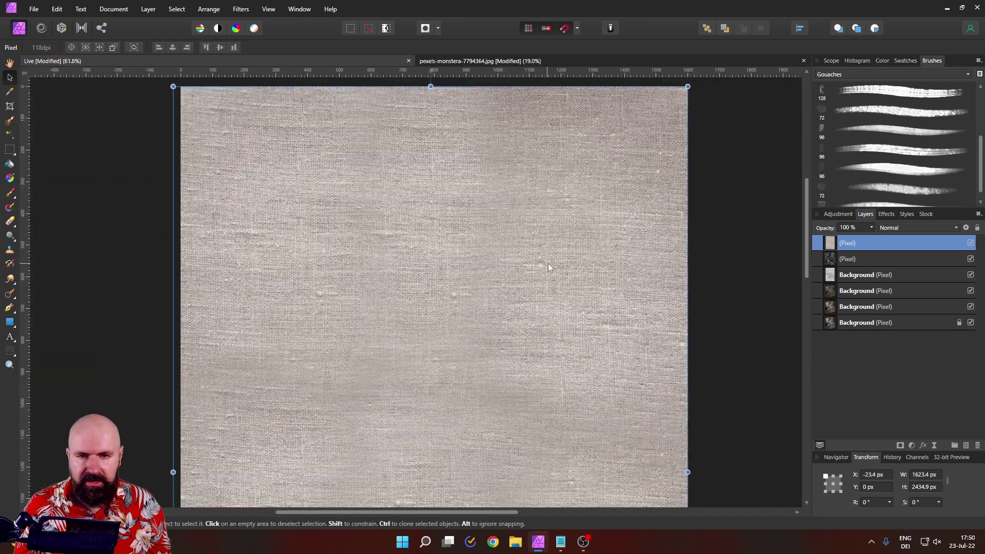
pyautogui.scroll(2, 579, 266)
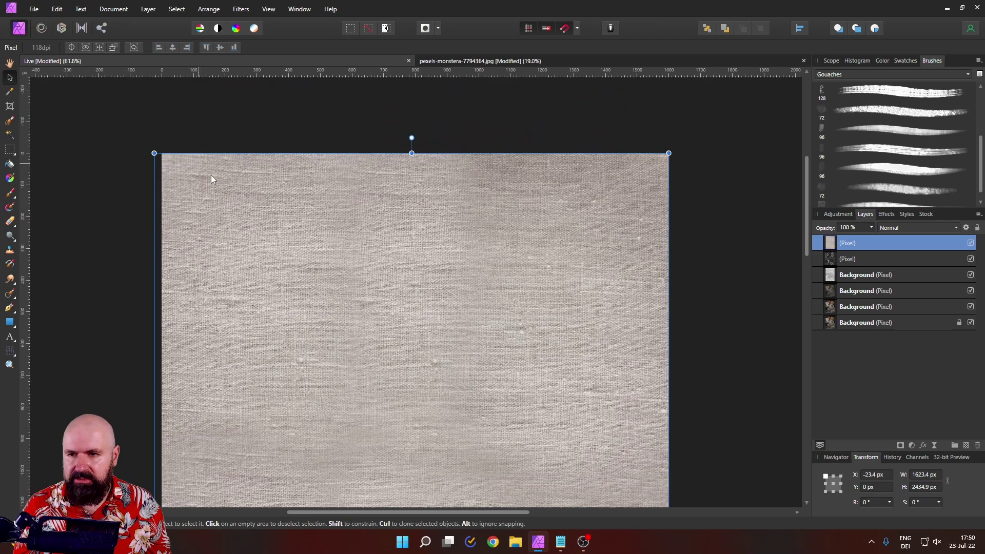
pyautogui.moveTo(210, 175); pyautogui.dragTo(277, 179)
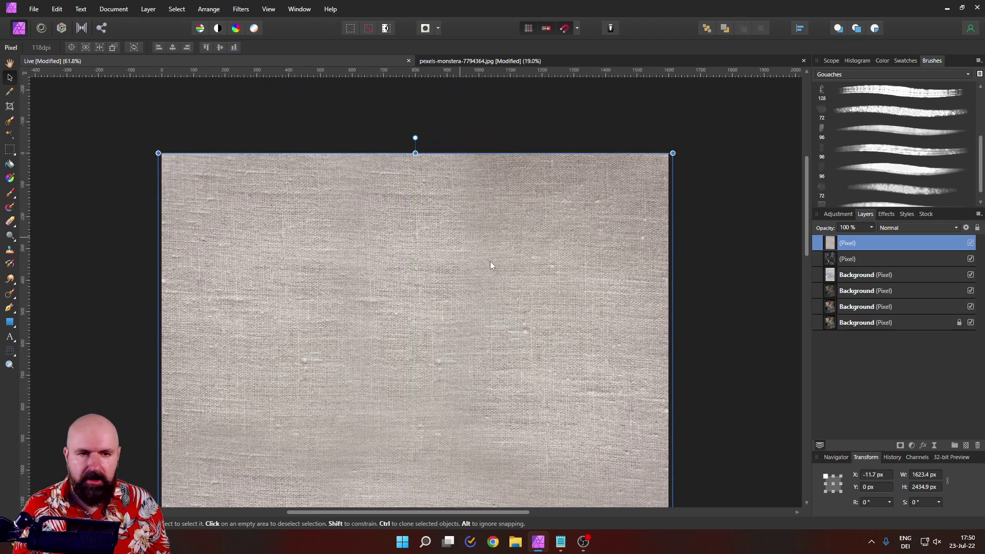
pyautogui.moveTo(516, 277); pyautogui.dragTo(535, 342)
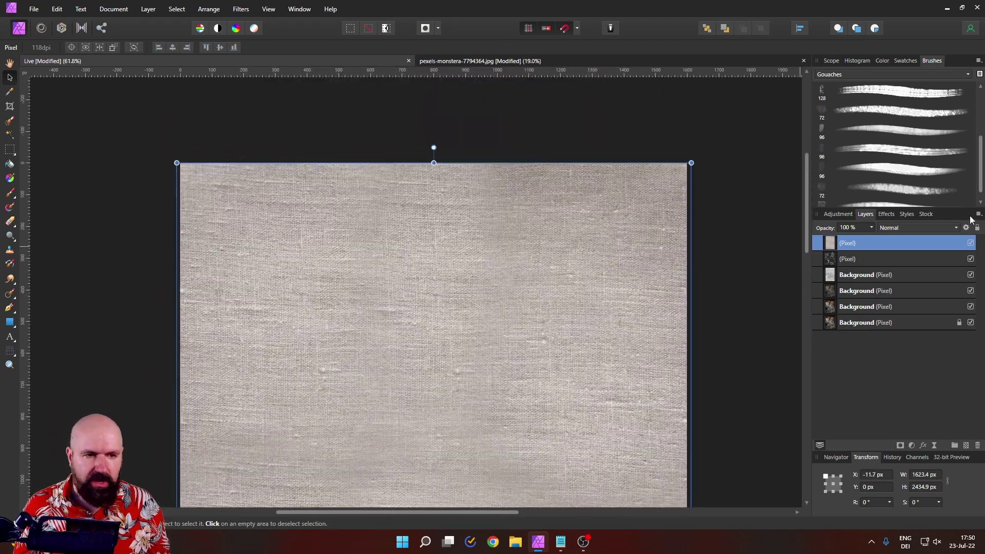
# - Set the linen layer's blend mode to Soft Light
pyautogui.click(941, 229)
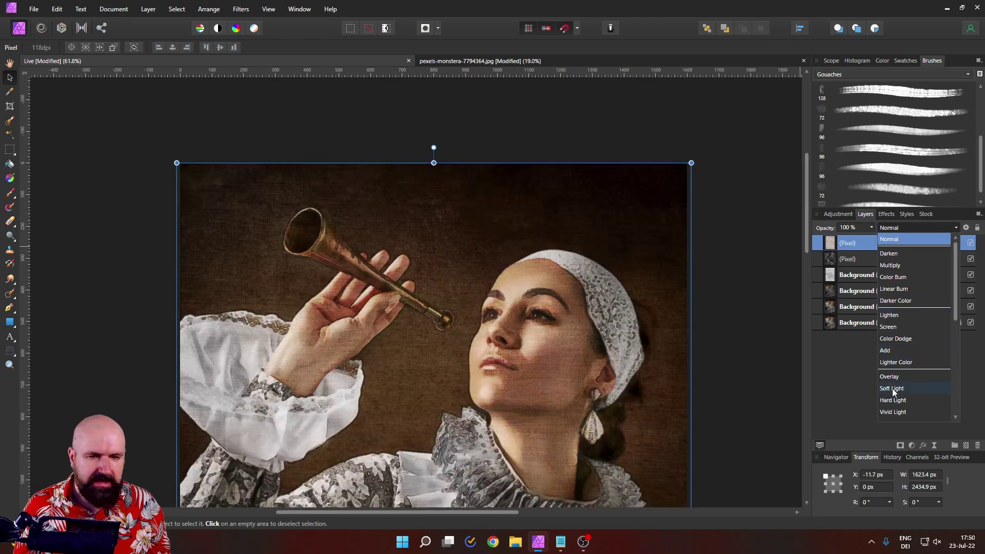
pyautogui.click(891, 389)
pyautogui.scroll(3, 500, 327)
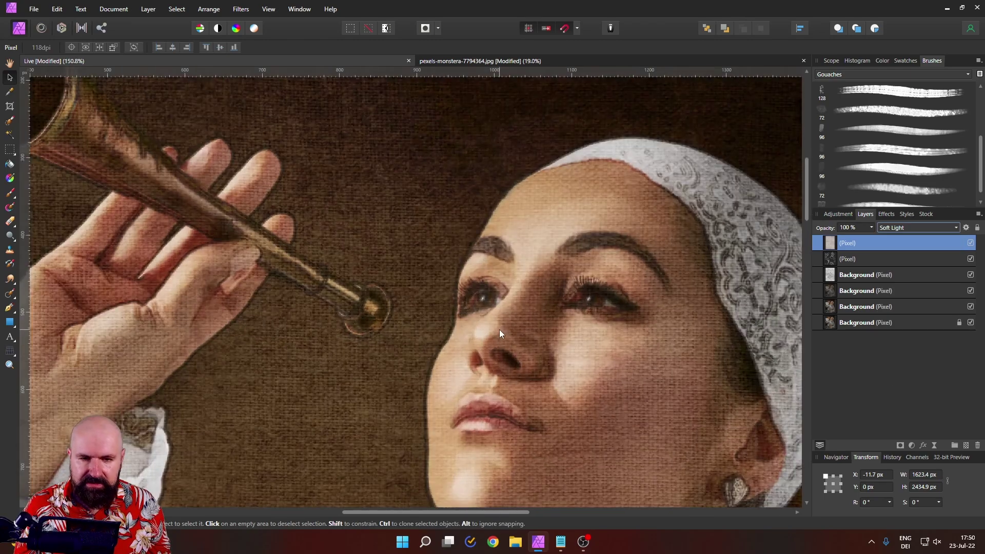
pyautogui.scroll(-3, 500, 328)
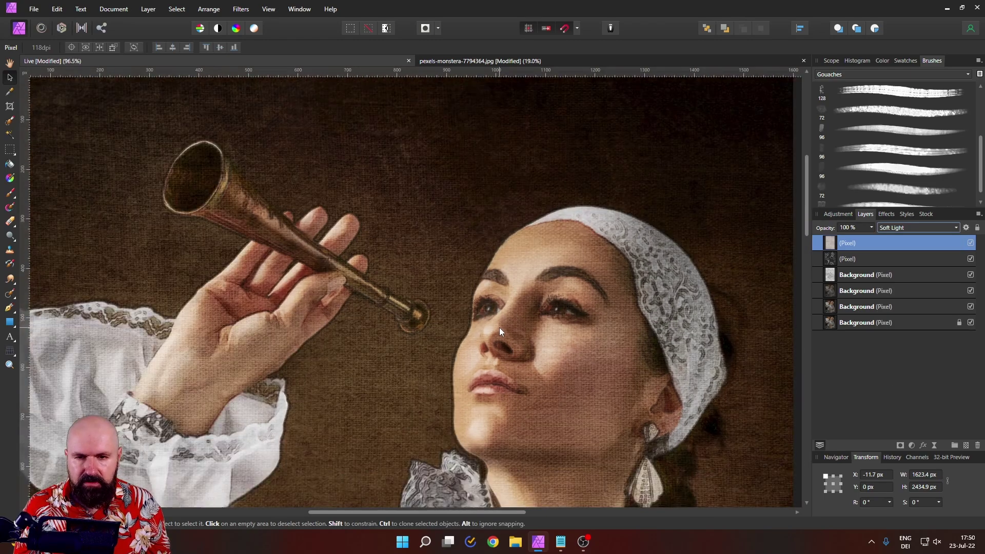
pyautogui.moveTo(516, 322); pyautogui.dragTo(492, 287)
pyautogui.scroll(-1, 479, 238)
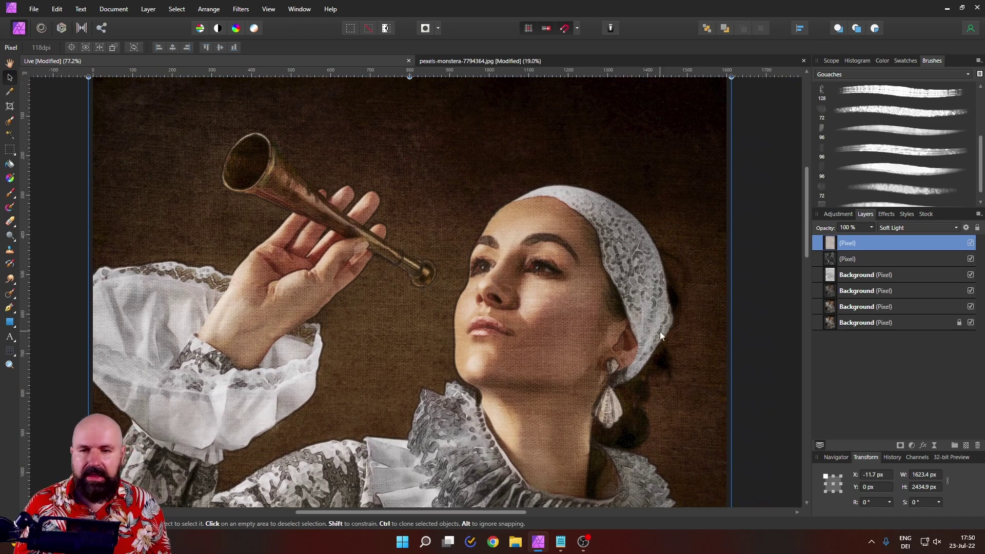
# - Lower the fourth layer, the Soft Light Background, to 69% opacity
pyautogui.click(846, 276)
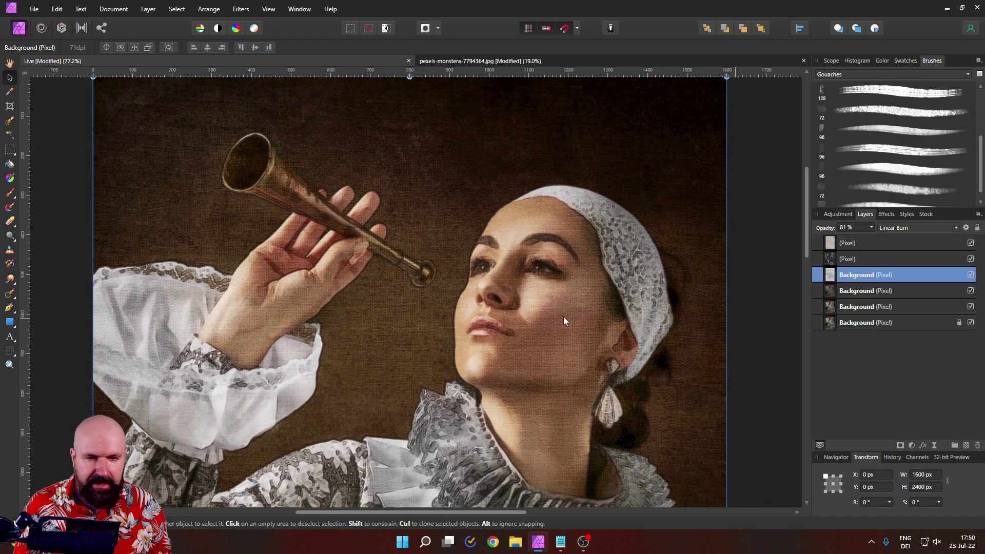
pyautogui.click(871, 229)
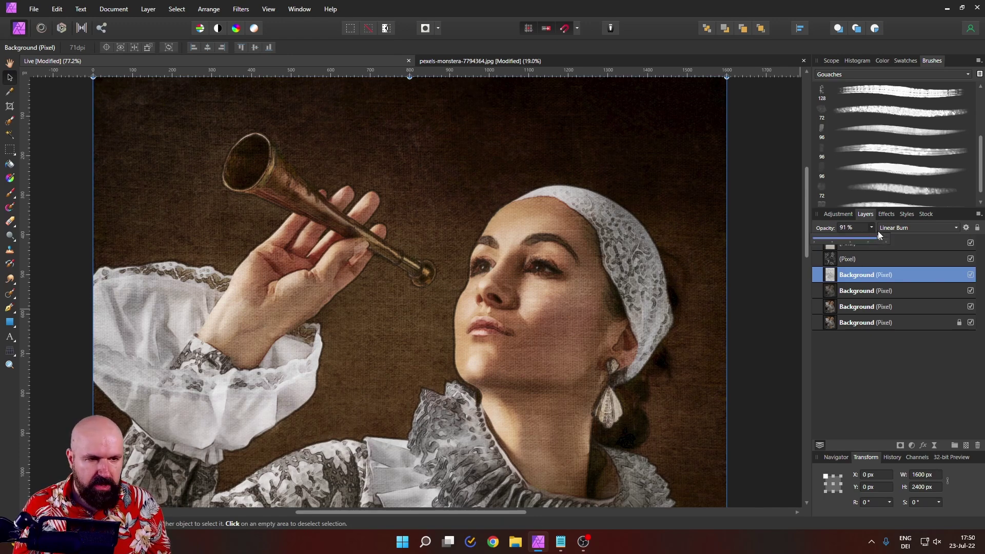
pyautogui.click(828, 296)
pyautogui.click(871, 228)
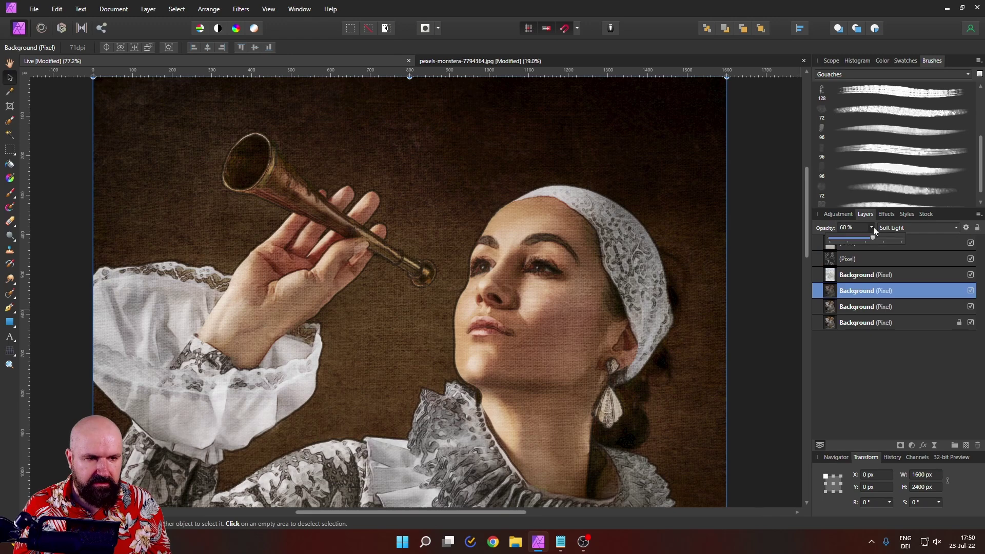
pyautogui.moveTo(883, 240); pyautogui.dragTo(881, 239)
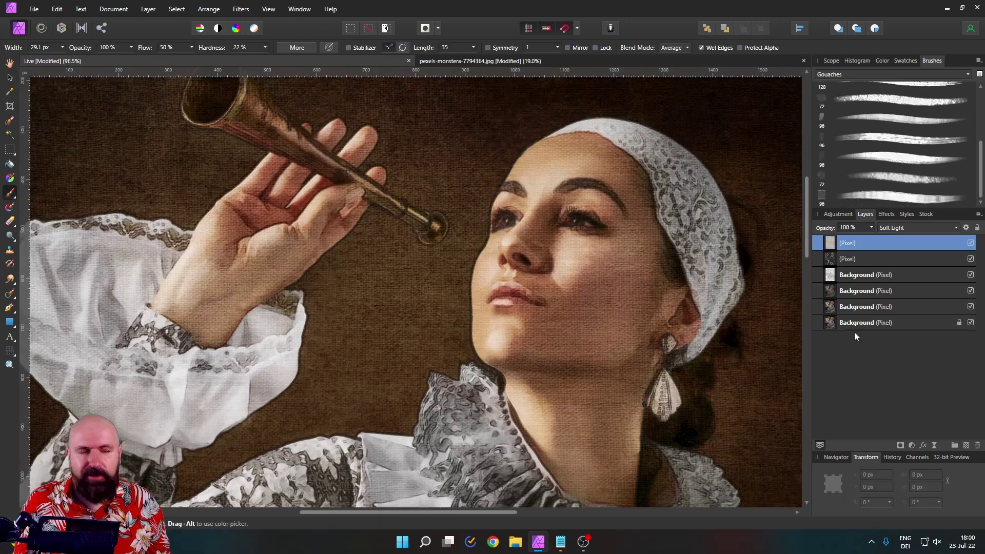
# - Add a Brightness and Contrast adjustment with brightness −2% and contrast 19%
pyautogui.click(911, 445)
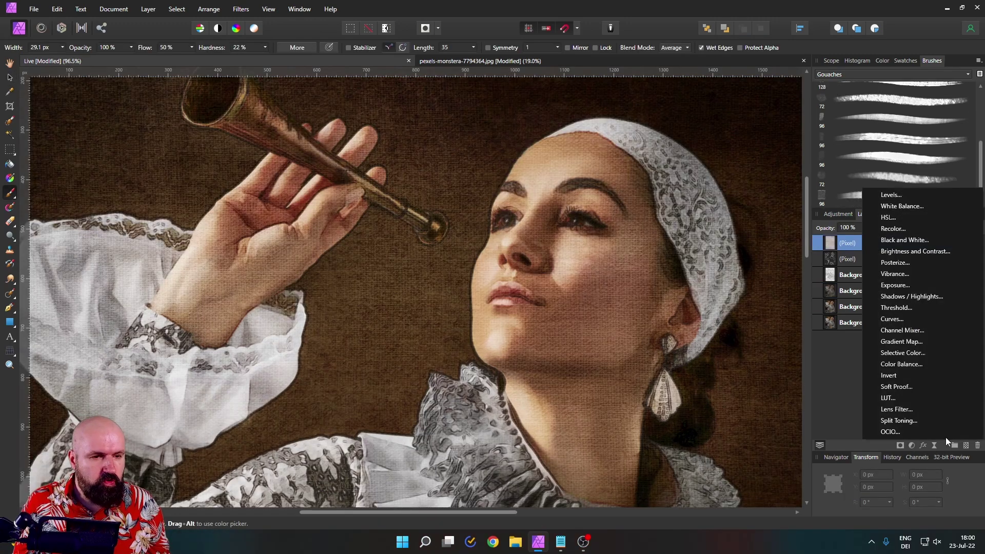
pyautogui.click(914, 253)
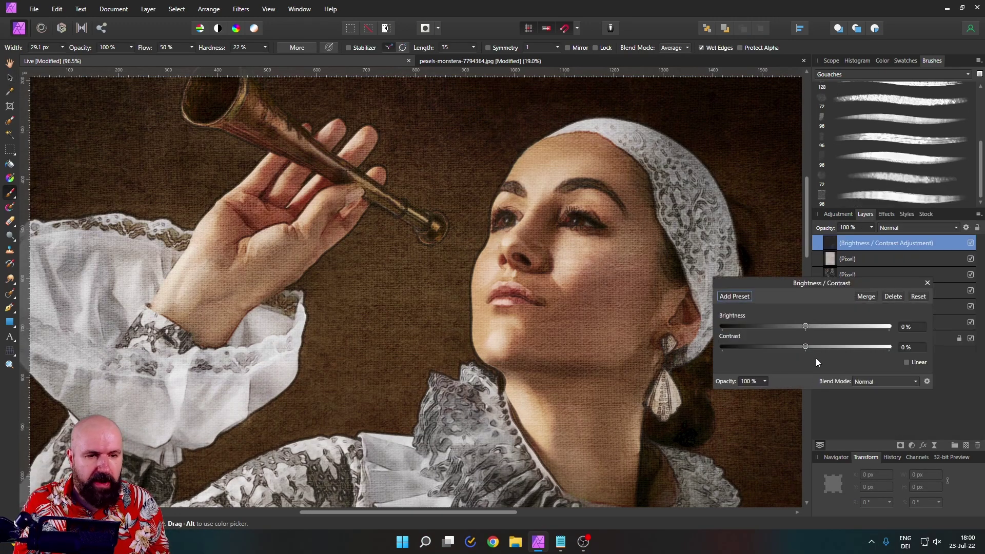
pyautogui.moveTo(805, 346); pyautogui.dragTo(804, 327)
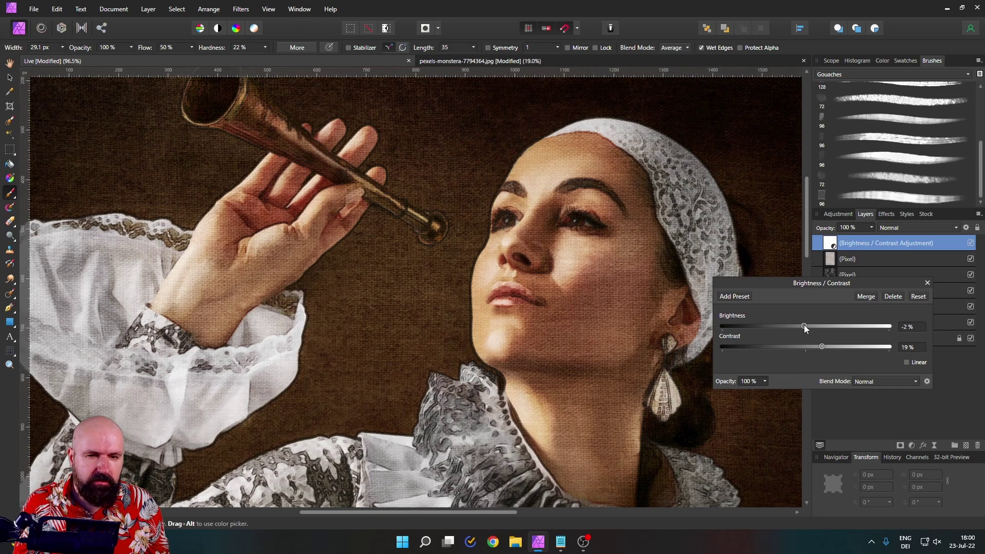
pyautogui.click(927, 283)
# - Add a Color Balance adjustment with midtones set to 11%, −9%, −7%
pyautogui.click(912, 445)
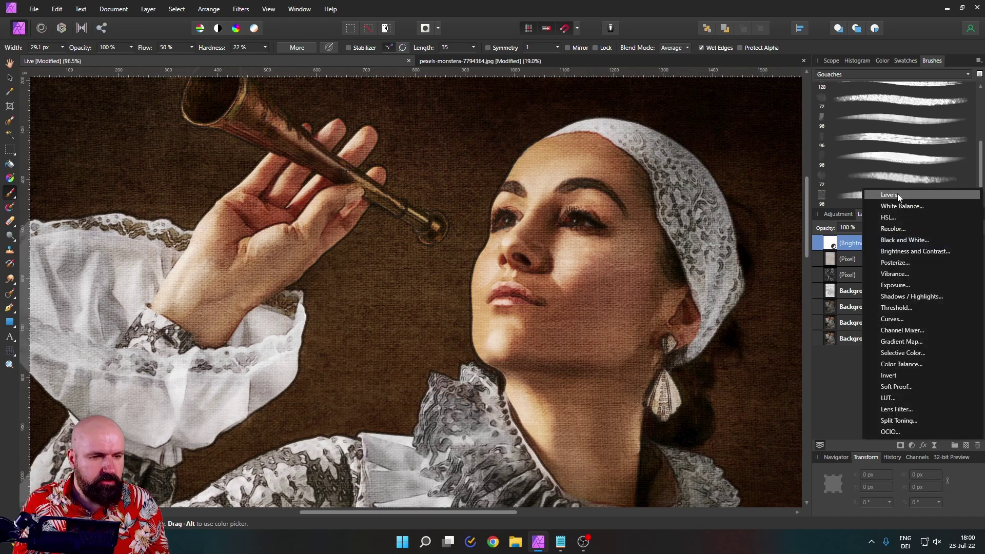
pyautogui.click(908, 364)
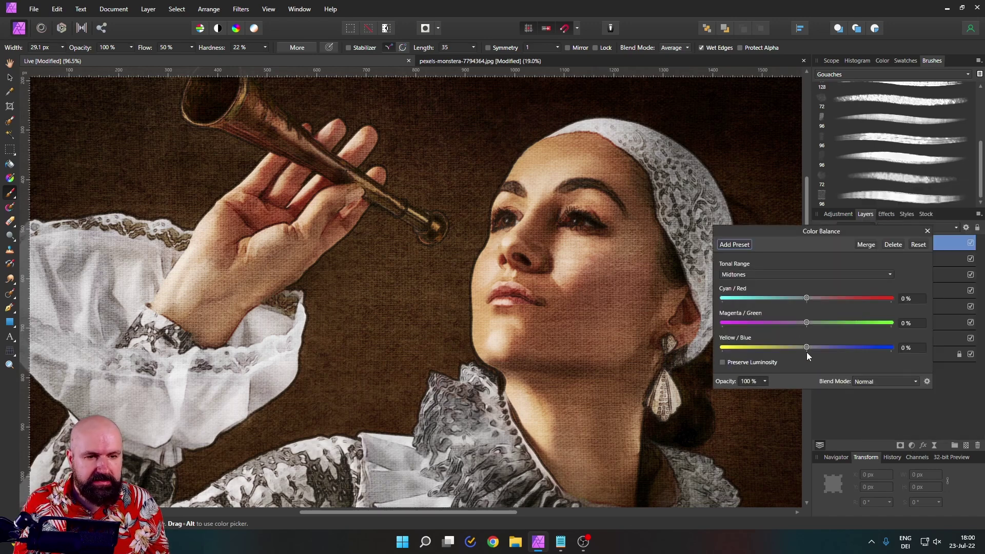
pyautogui.moveTo(807, 347); pyautogui.dragTo(817, 295)
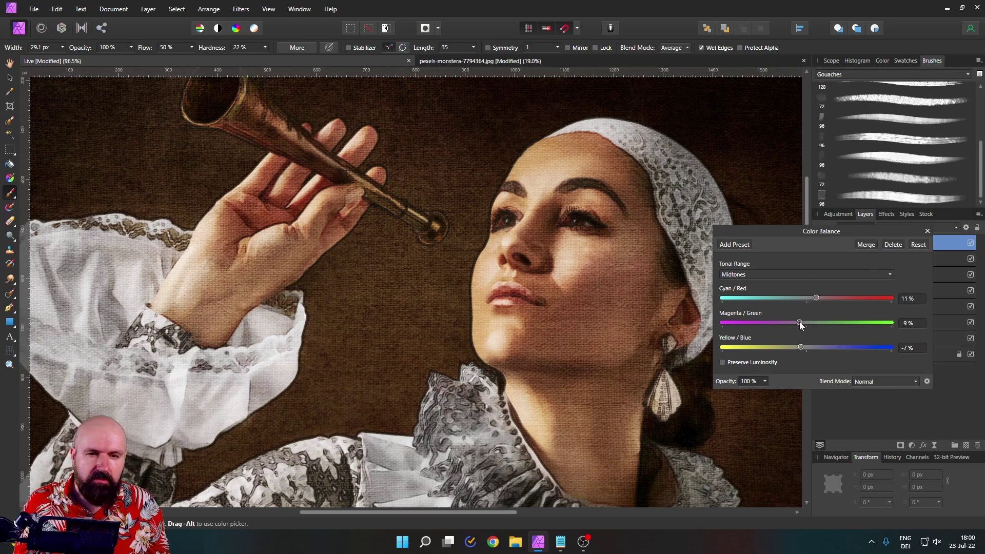